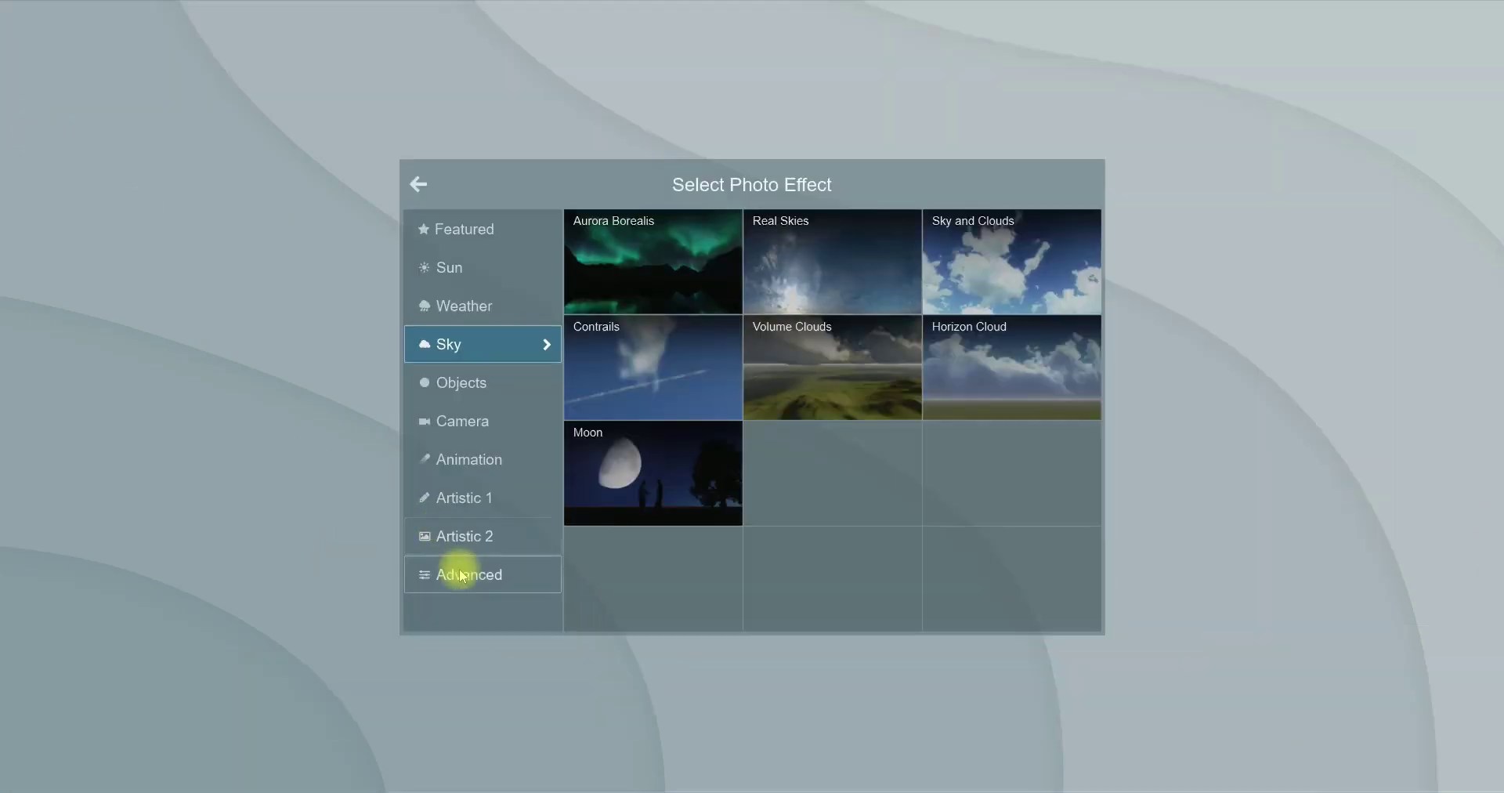
- Apply the Artistic 2 Styrofoam effect with diffusion lowered to 1.0
{"action": "left_click", "coordinate": [435, 497]}
{"action": "left_click", "coordinate": [462, 536]}
{"action": "left_click", "coordinate": [607, 345]}
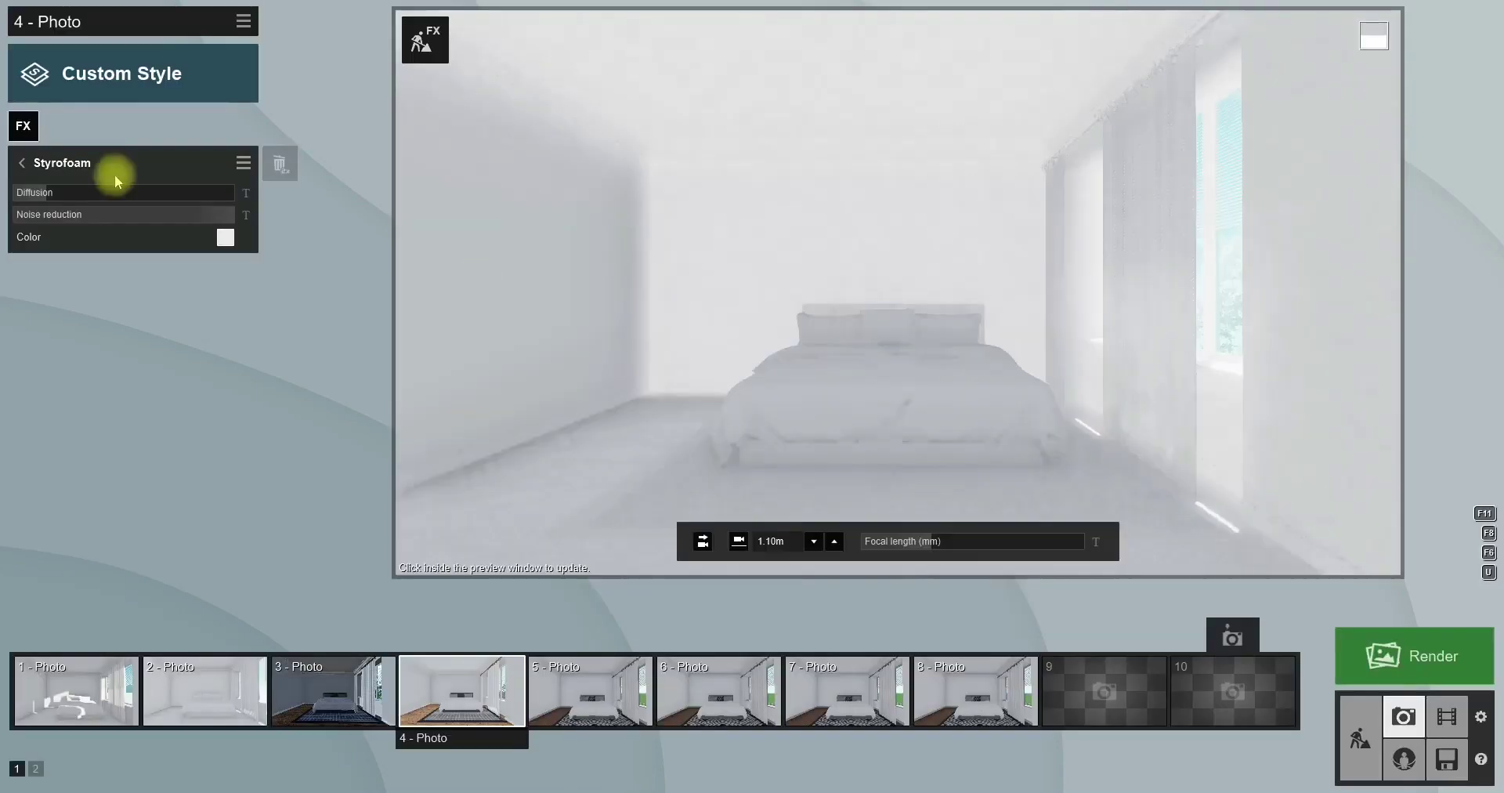
{"action": "left_click", "coordinate": [17, 192]}
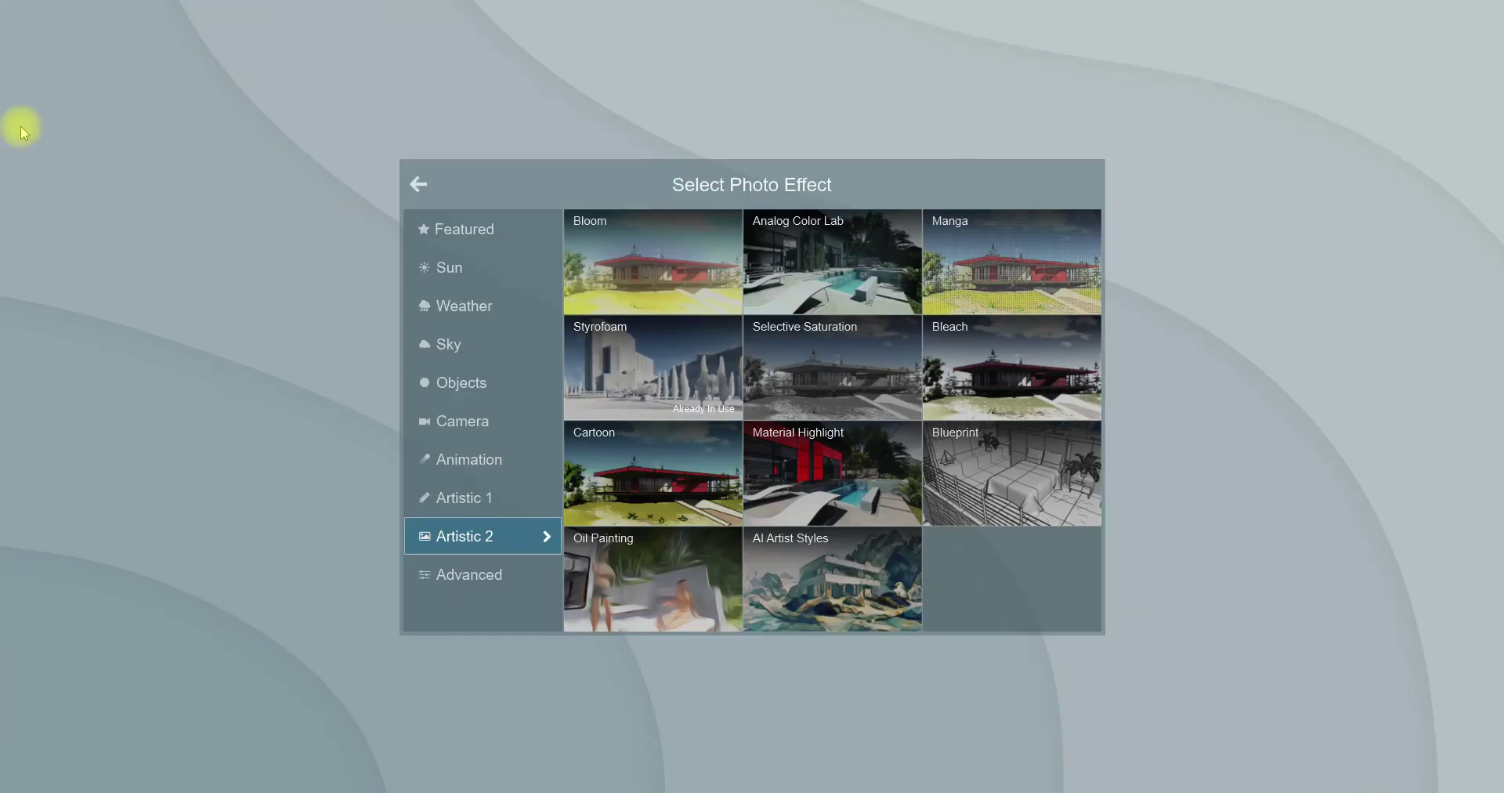
- Add Real Skies with a cloudy sky image, heading turned to about 112.8°
{"action": "left_click", "coordinate": [475, 352]}
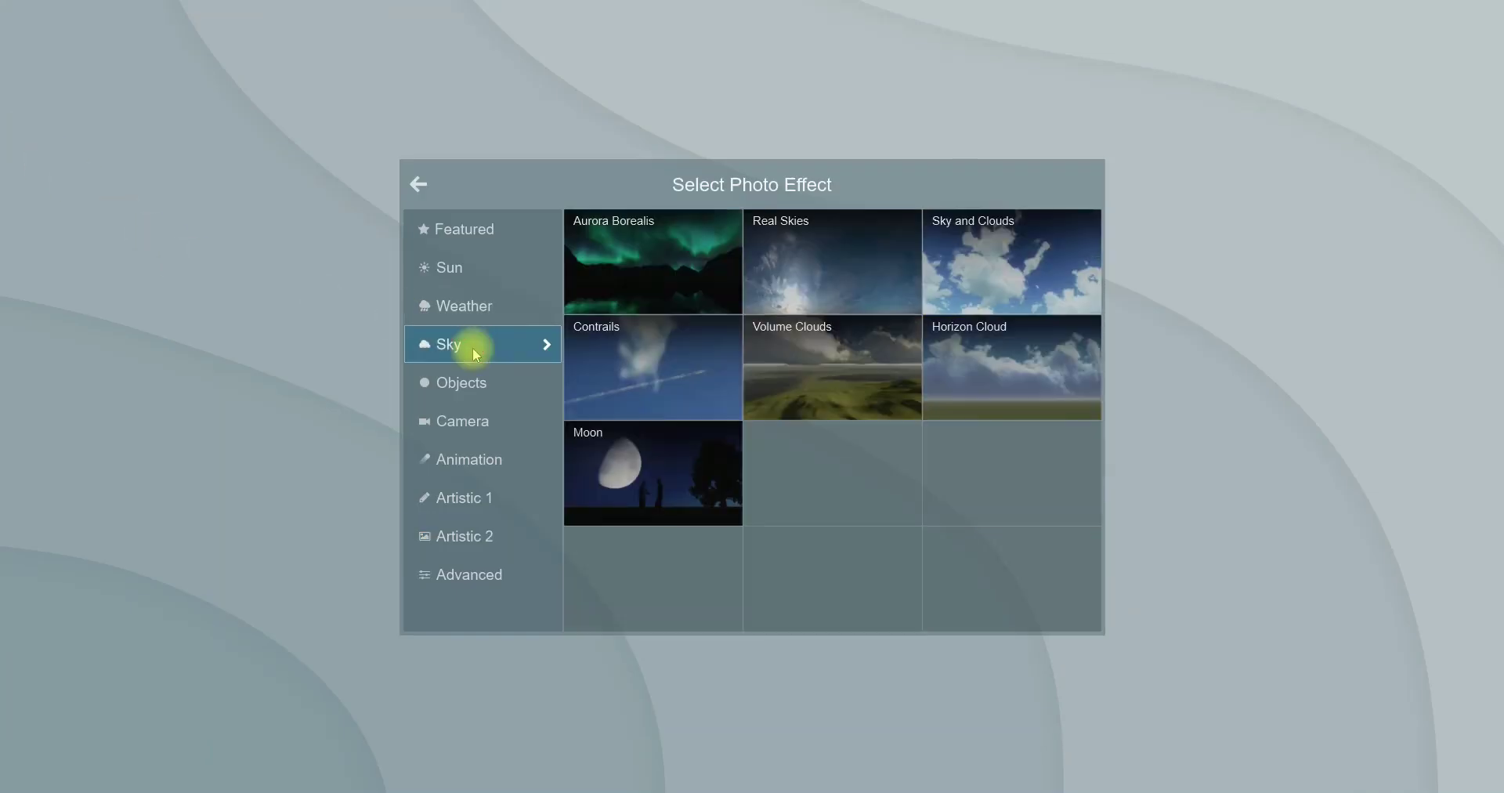
{"action": "left_click", "coordinate": [794, 261]}
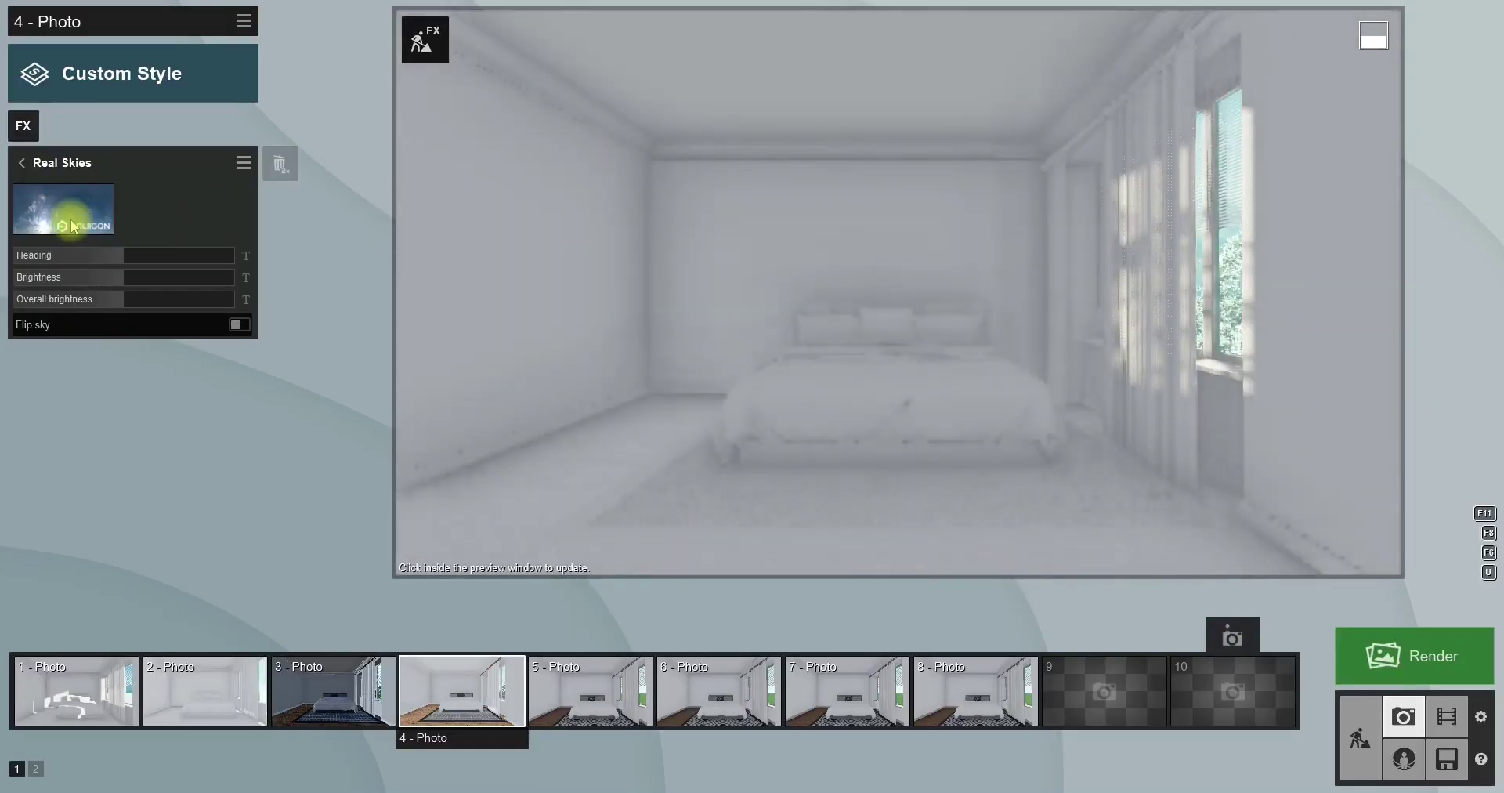
{"action": "left_click", "coordinate": [71, 225]}
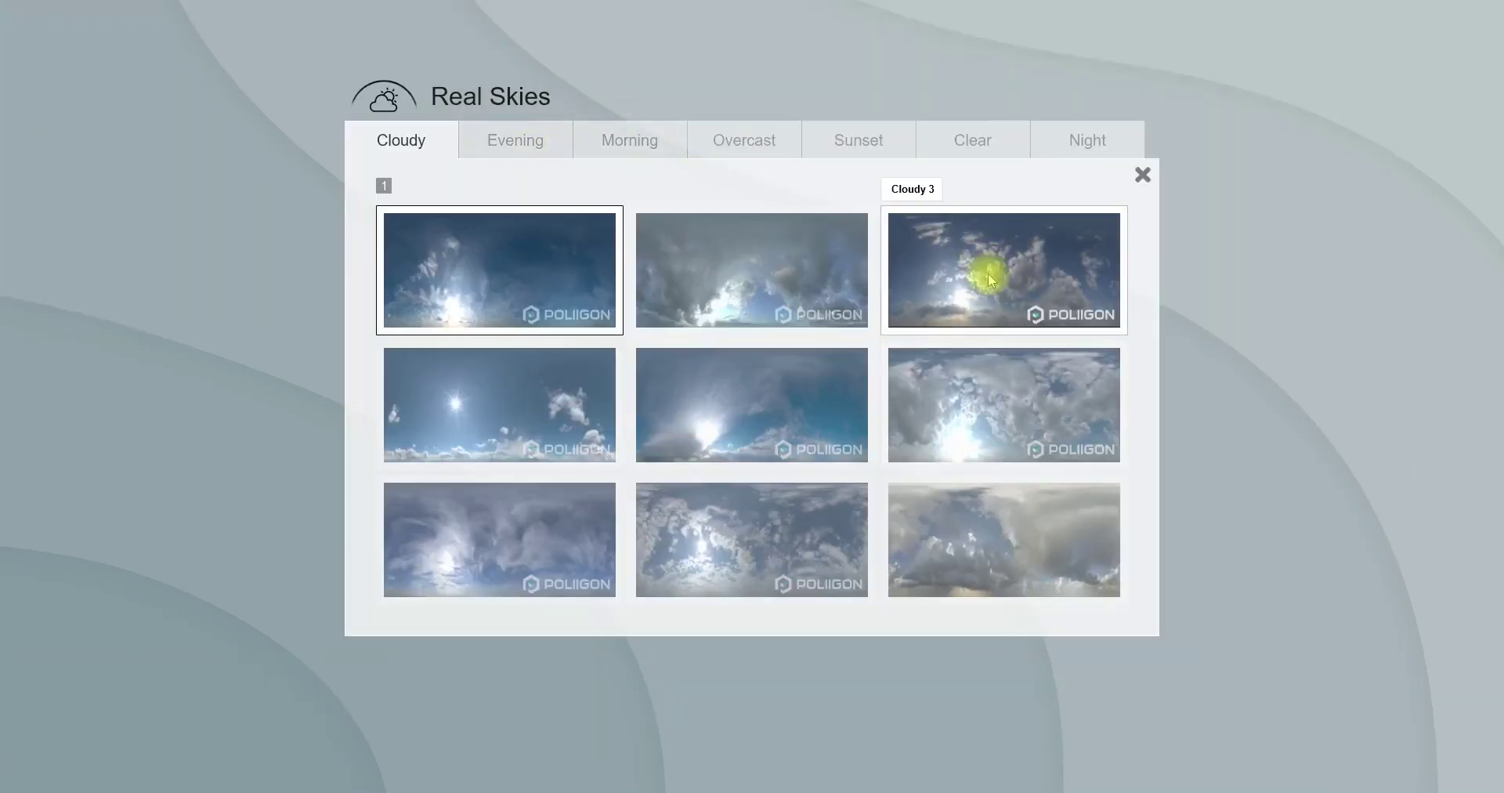
{"action": "left_click", "coordinate": [1002, 387]}
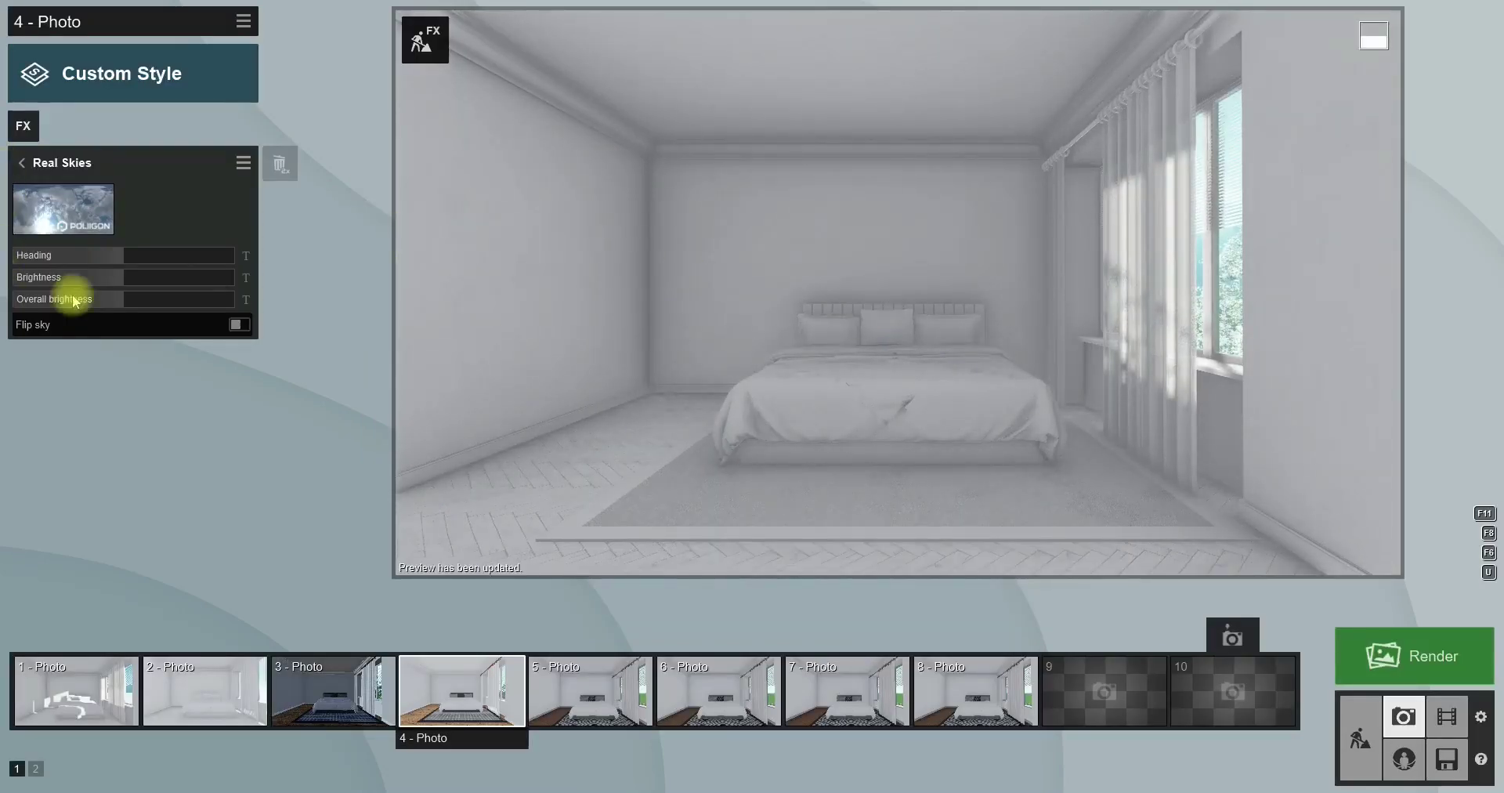
{"action": "mouse_move", "coordinate": [108, 255]}
{"action": "left_mouse_down"}
{"action": "mouse_move", "coordinate": [185, 271]}
{"action": "mouse_move", "coordinate": [108, 279]}
{"action": "left_mouse_up"}
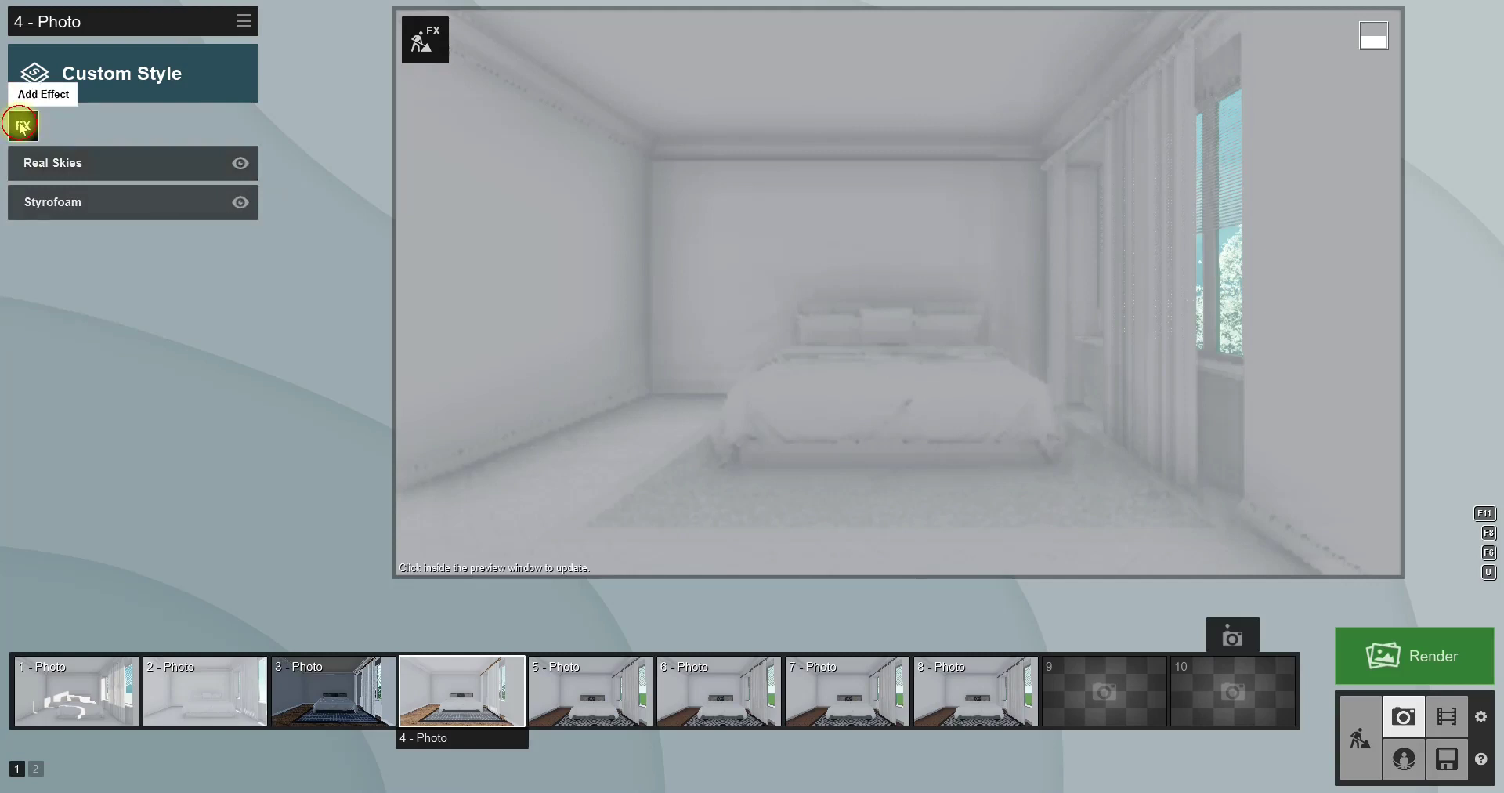
- Add the Advanced Sky Light effect and refresh the preview
{"action": "left_click", "coordinate": [17, 124]}
{"action": "left_click", "coordinate": [494, 565]}
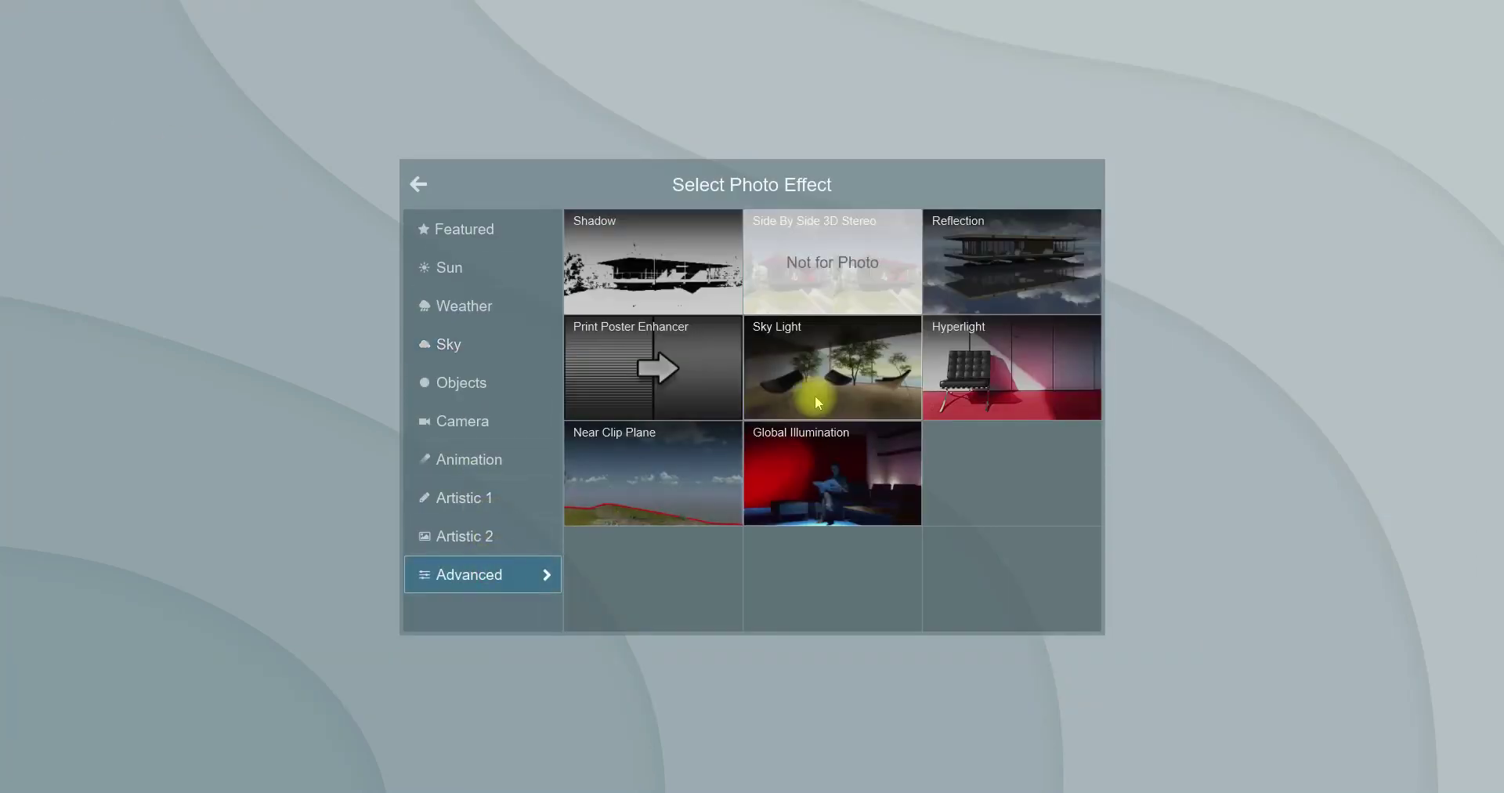
{"action": "left_click", "coordinate": [816, 388]}
{"action": "left_click", "coordinate": [744, 250]}
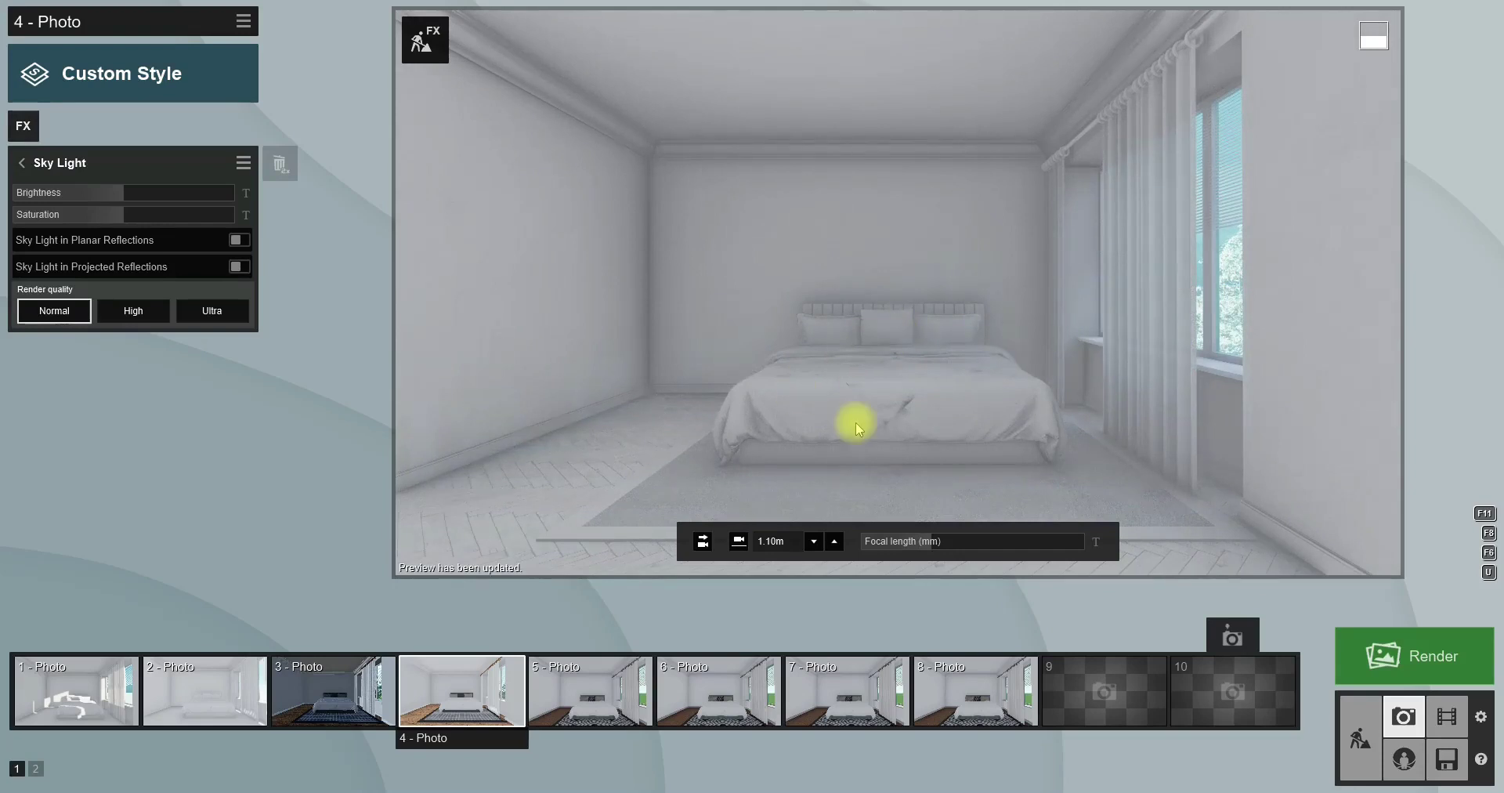
- Set Sky Light to Ultra render quality with brightness 2.0 and preview the result
{"action": "left_click", "coordinate": [211, 310]}
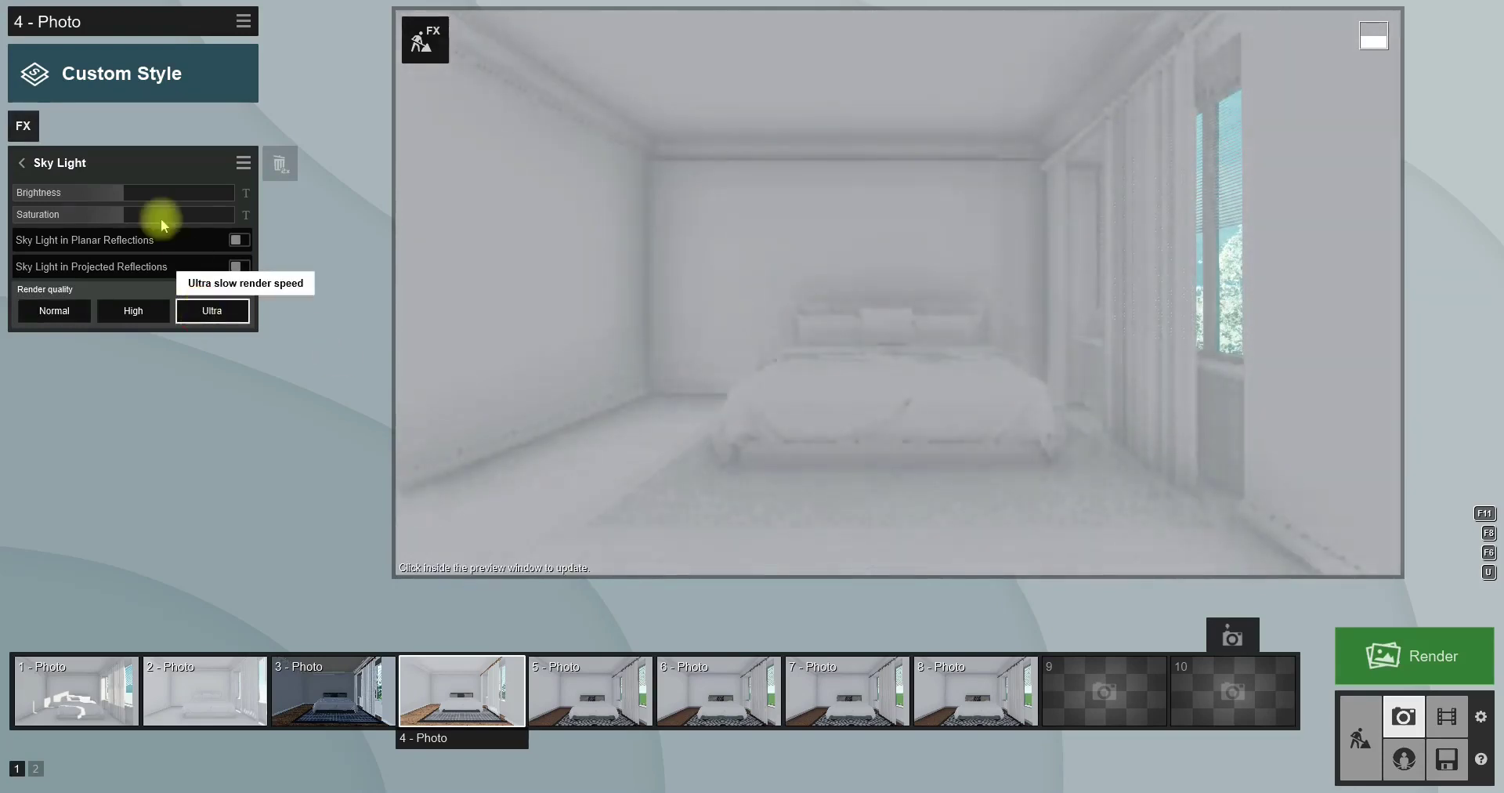
{"action": "left_click_drag", "start_coordinate": [161, 192], "coordinate": [213, 192]}
{"action": "left_click", "coordinate": [830, 322]}
{"action": "left_click", "coordinate": [227, 192]}
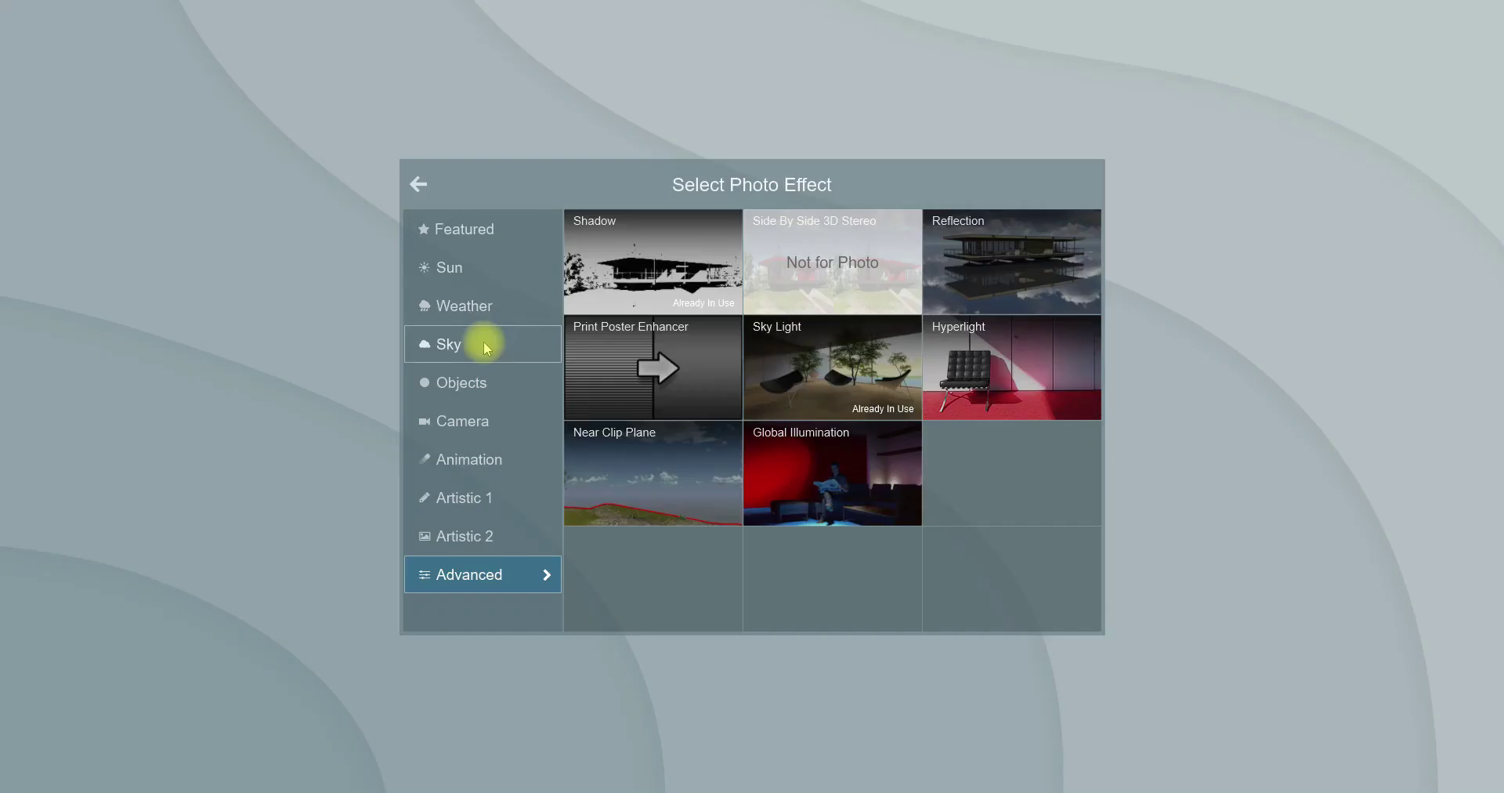
- Raise Real Skies brightness to 1.9 and overall brightness near maximum
{"action": "left_click", "coordinate": [484, 345]}
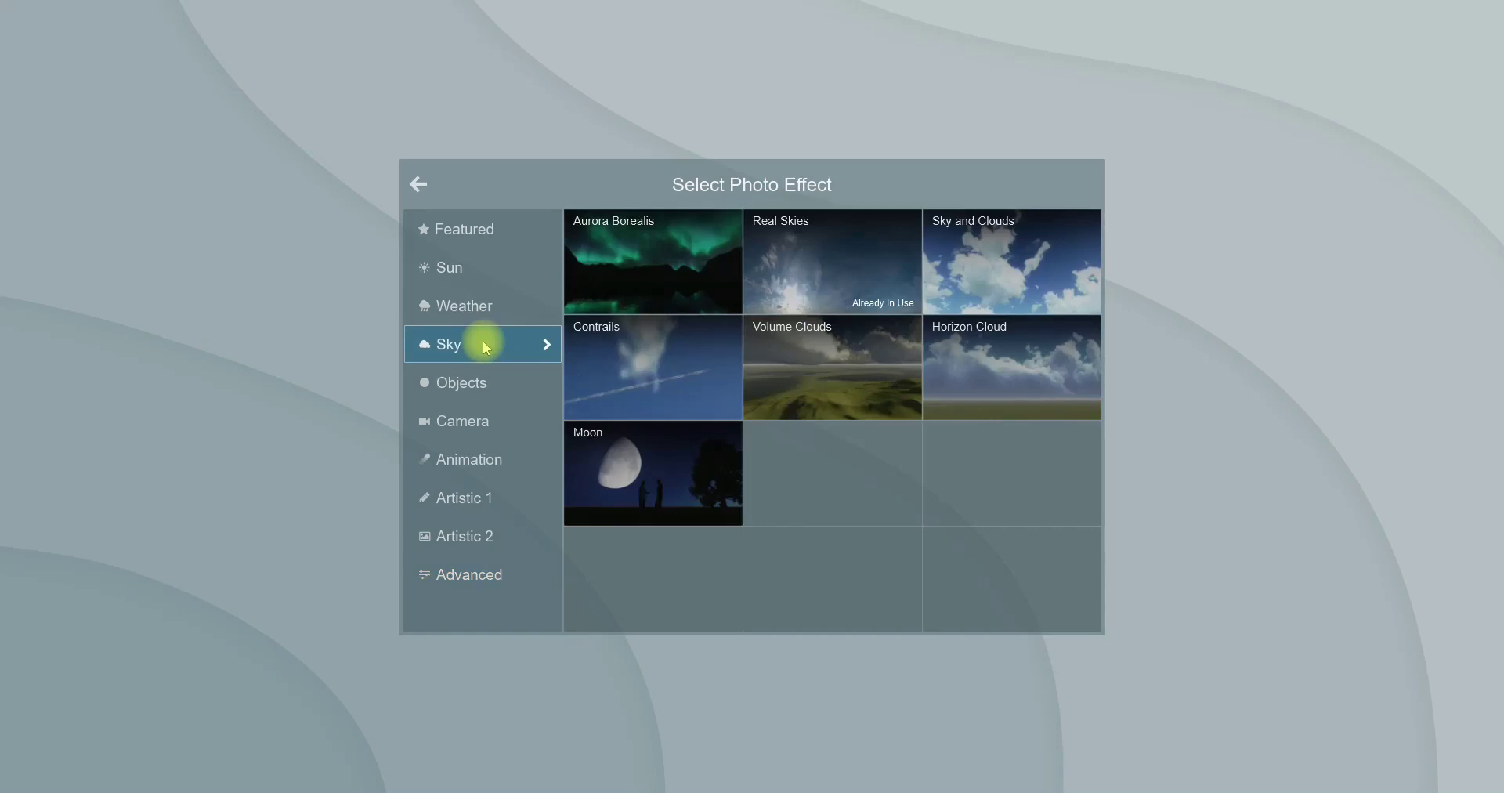
{"action": "left_click", "coordinate": [800, 268]}
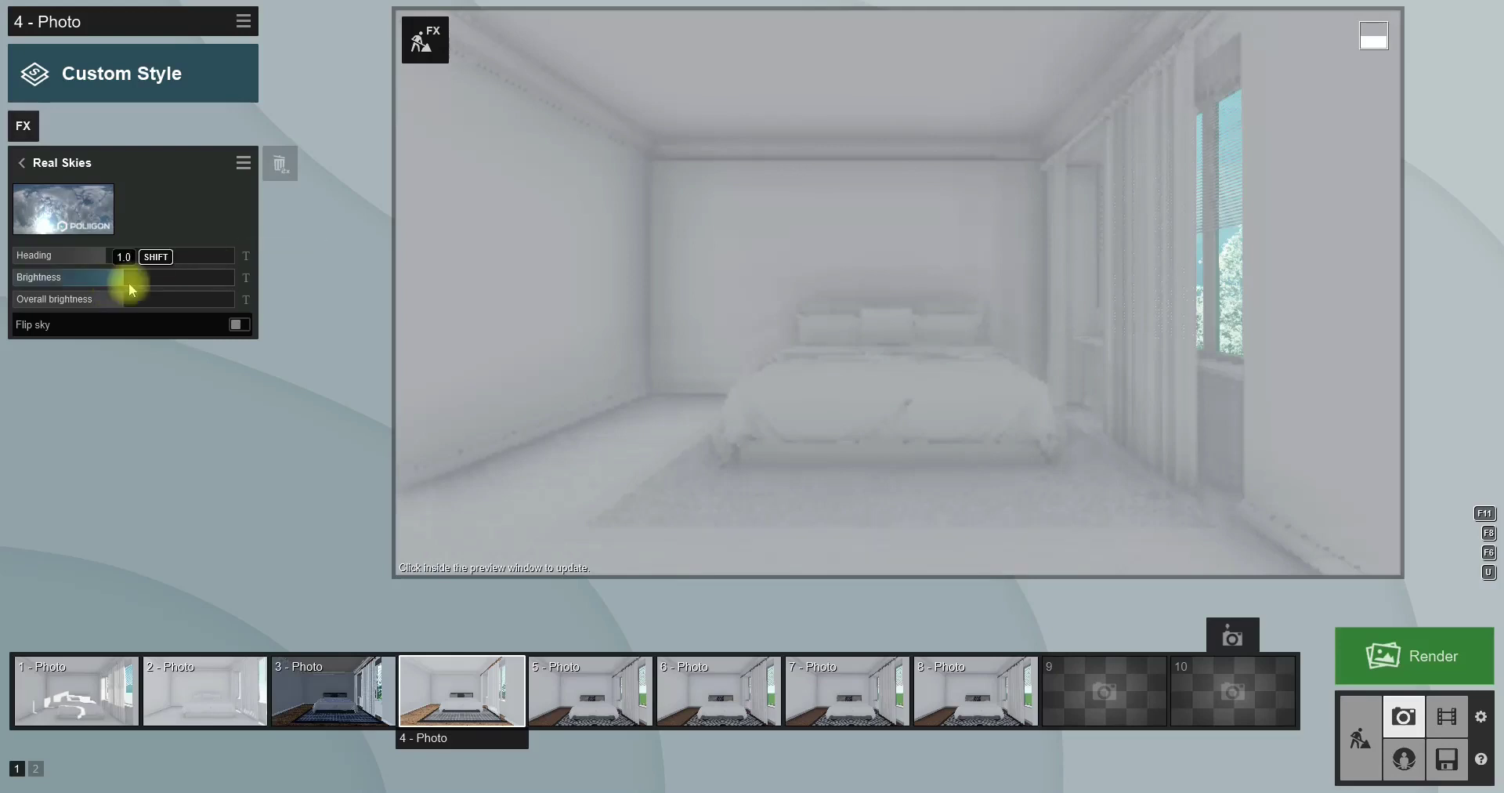
{"action": "left_click_drag", "start_coordinate": [223, 282], "coordinate": [227, 282]}
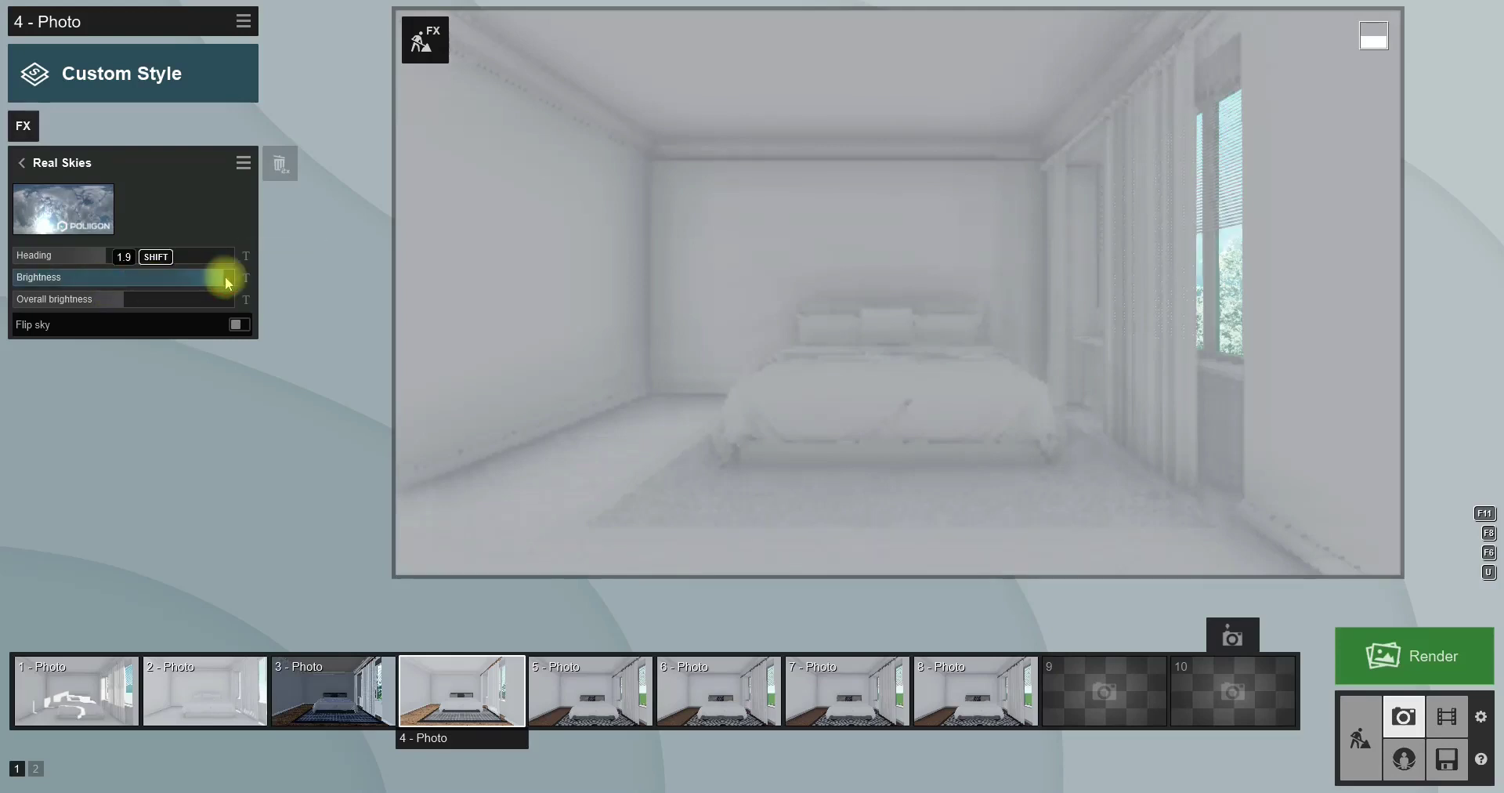
{"action": "left_click", "coordinate": [224, 301]}
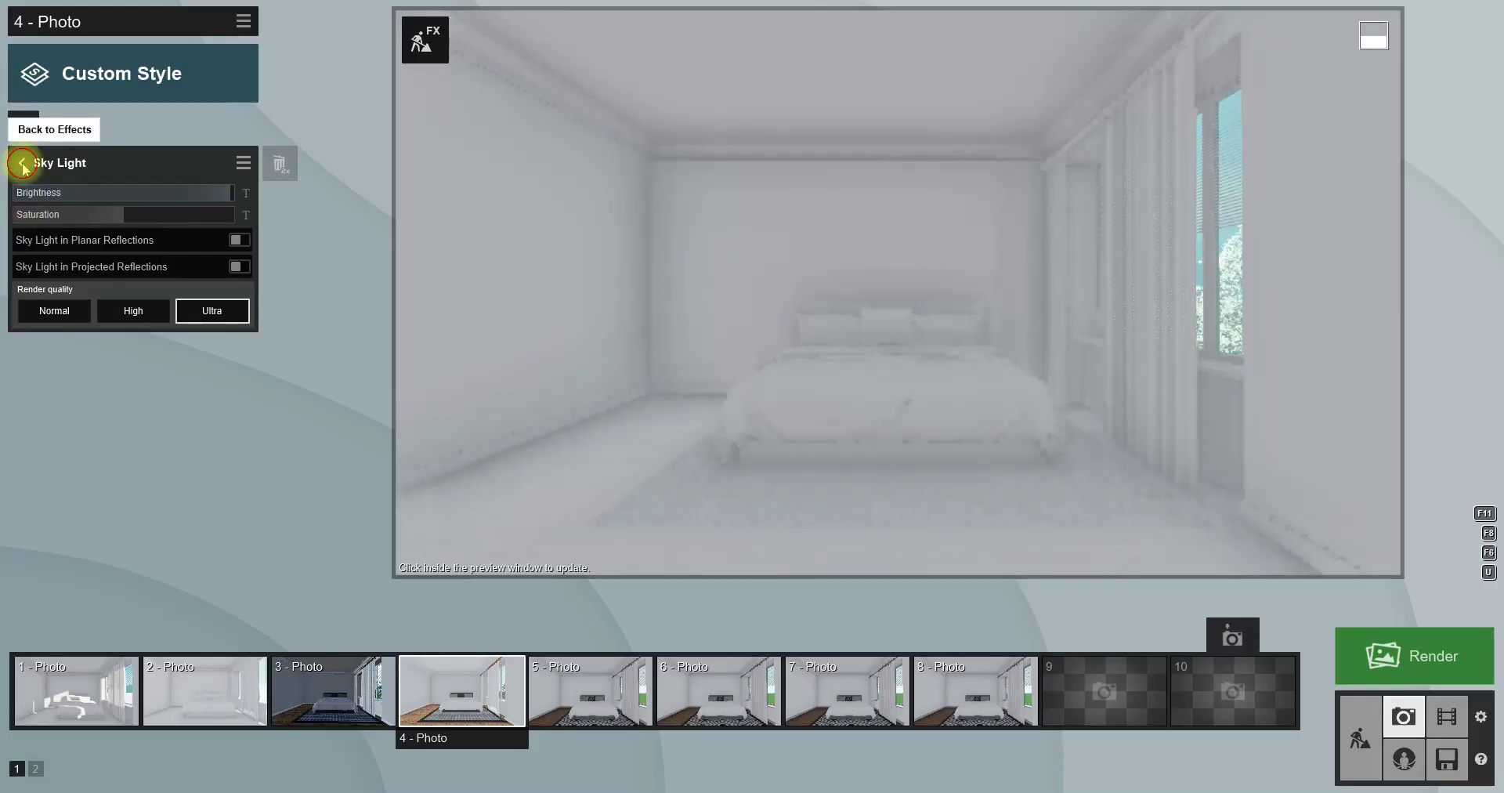
- Add a Shadow effect with soft shadows and fine detail shadows switched on
{"action": "left_click", "coordinate": [27, 158]}
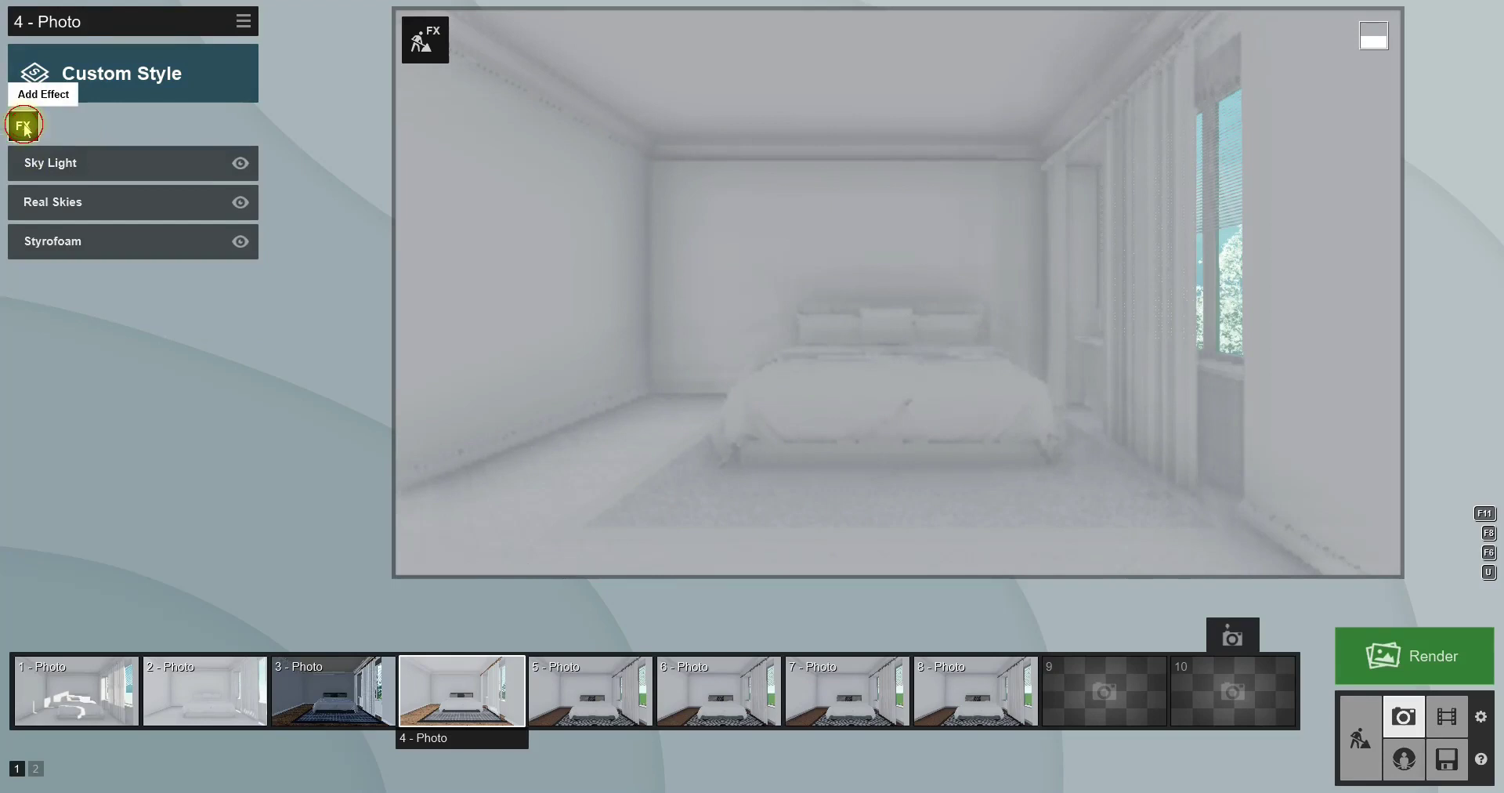
{"action": "left_click", "coordinate": [24, 127]}
{"action": "left_click", "coordinate": [618, 260]}
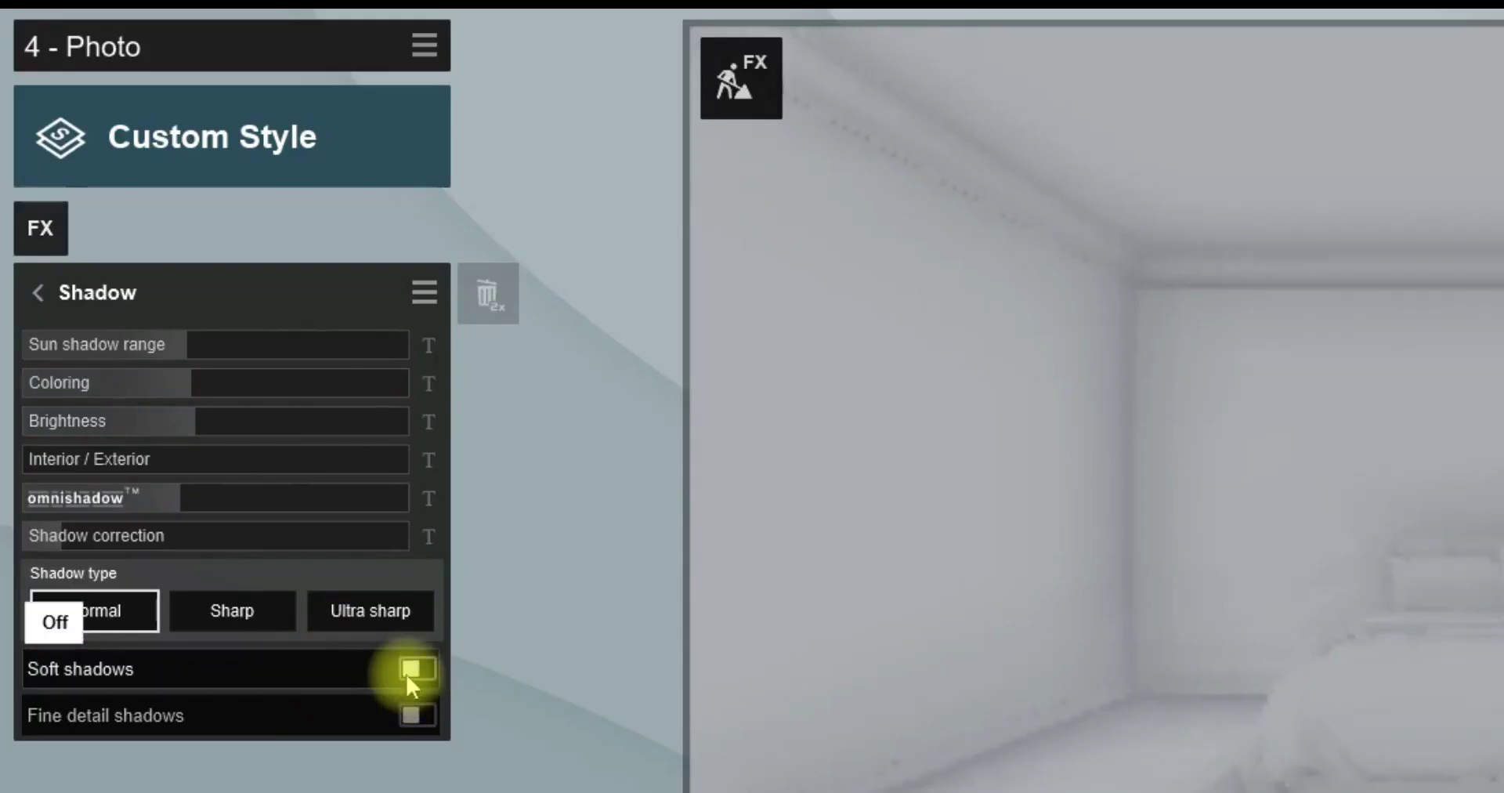
{"action": "left_click", "coordinate": [238, 378]}
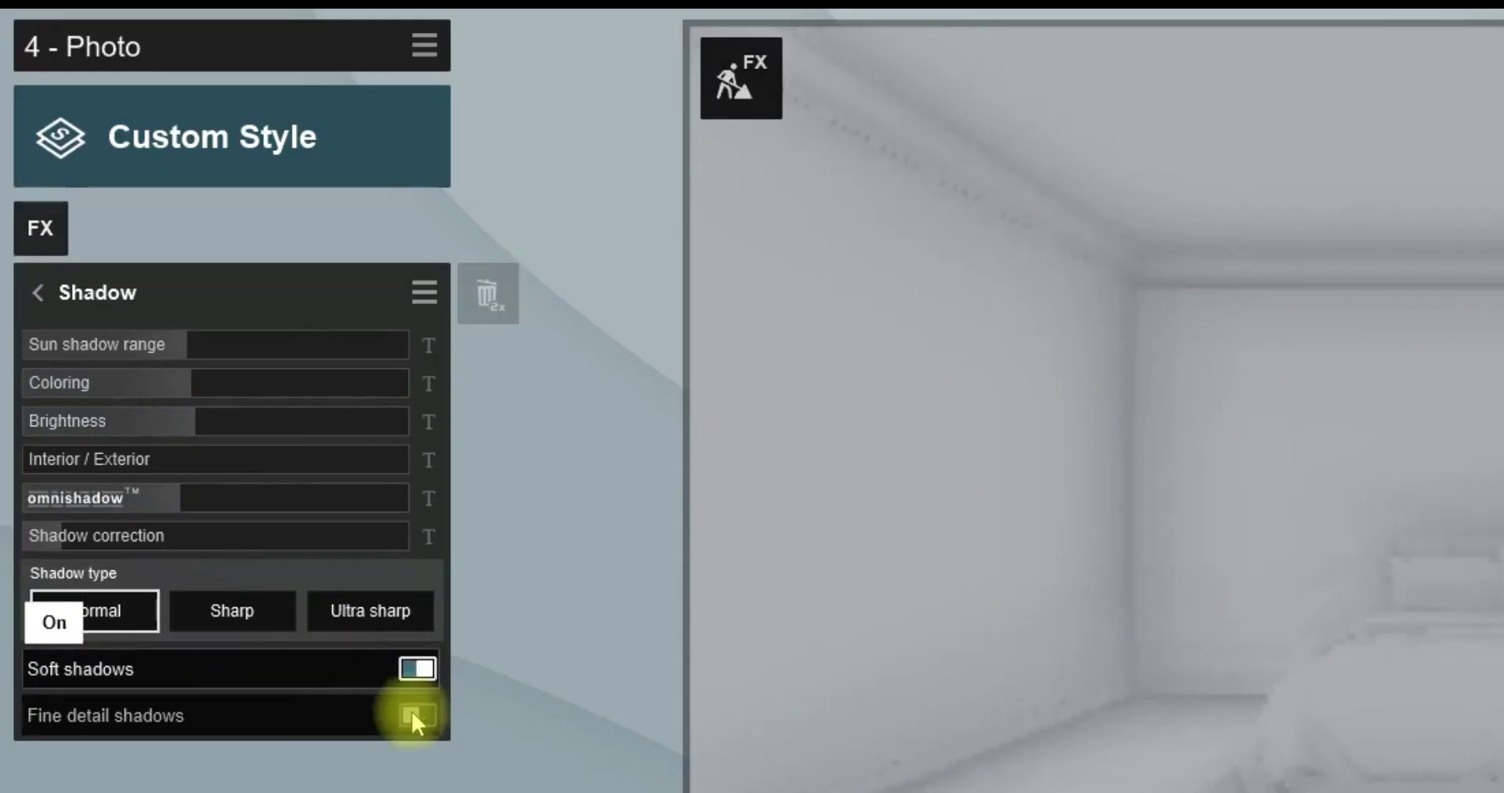
{"action": "left_click", "coordinate": [412, 712]}
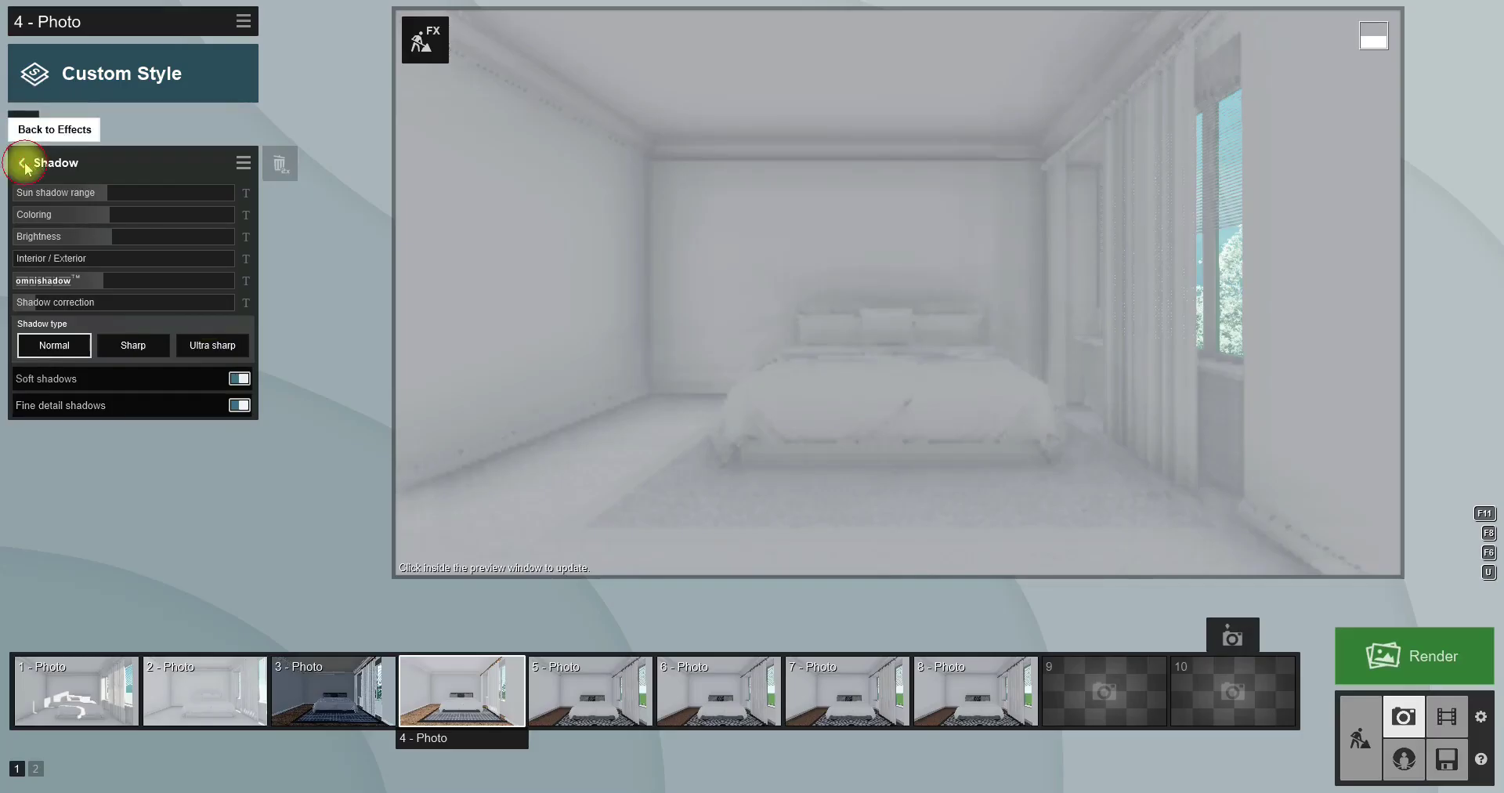
- Go back to the effects list and bring up the Advanced photo effects
{"action": "left_click", "coordinate": [24, 164]}
{"action": "left_click", "coordinate": [32, 132]}
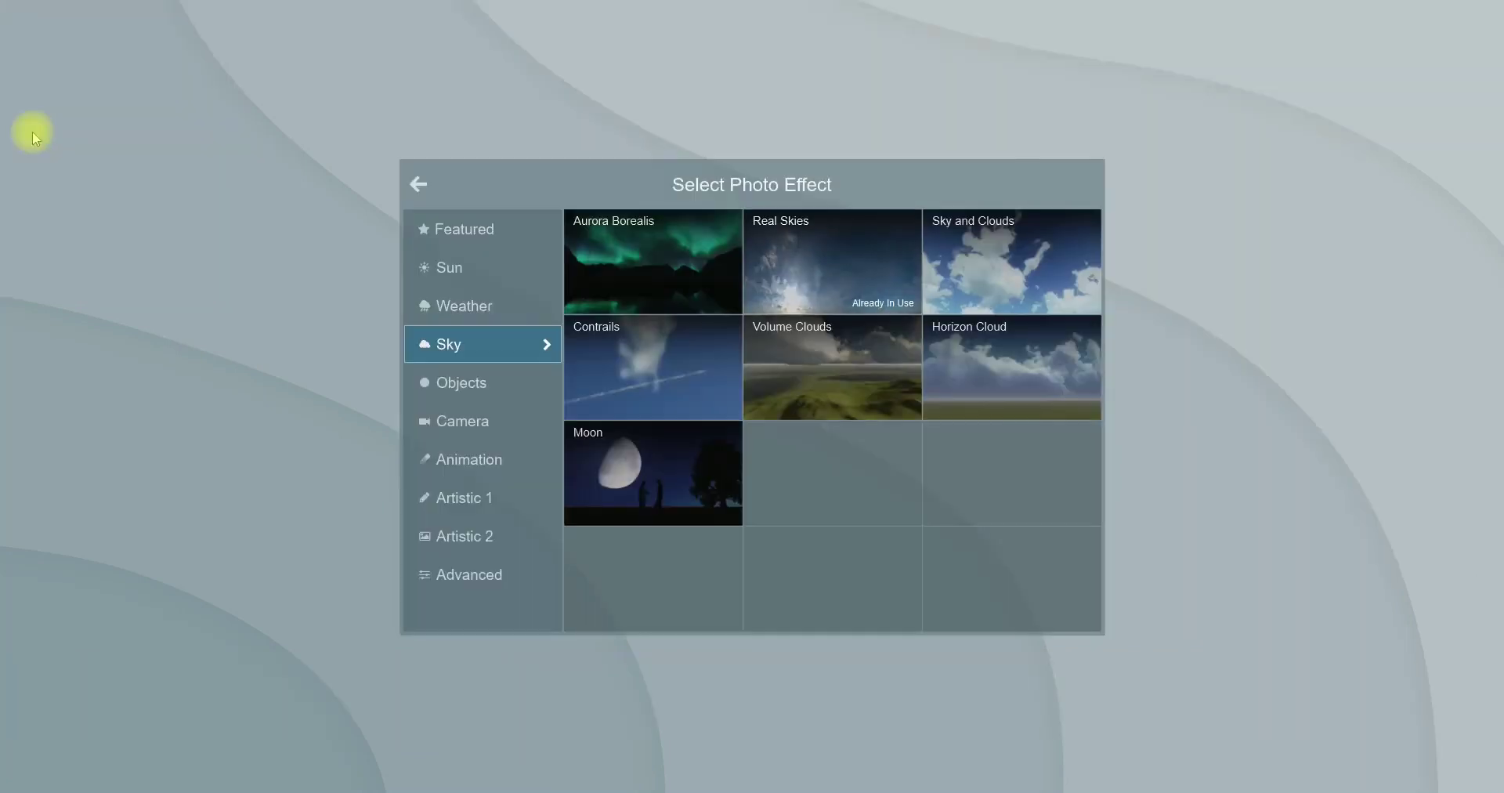
{"action": "left_click", "coordinate": [448, 579]}
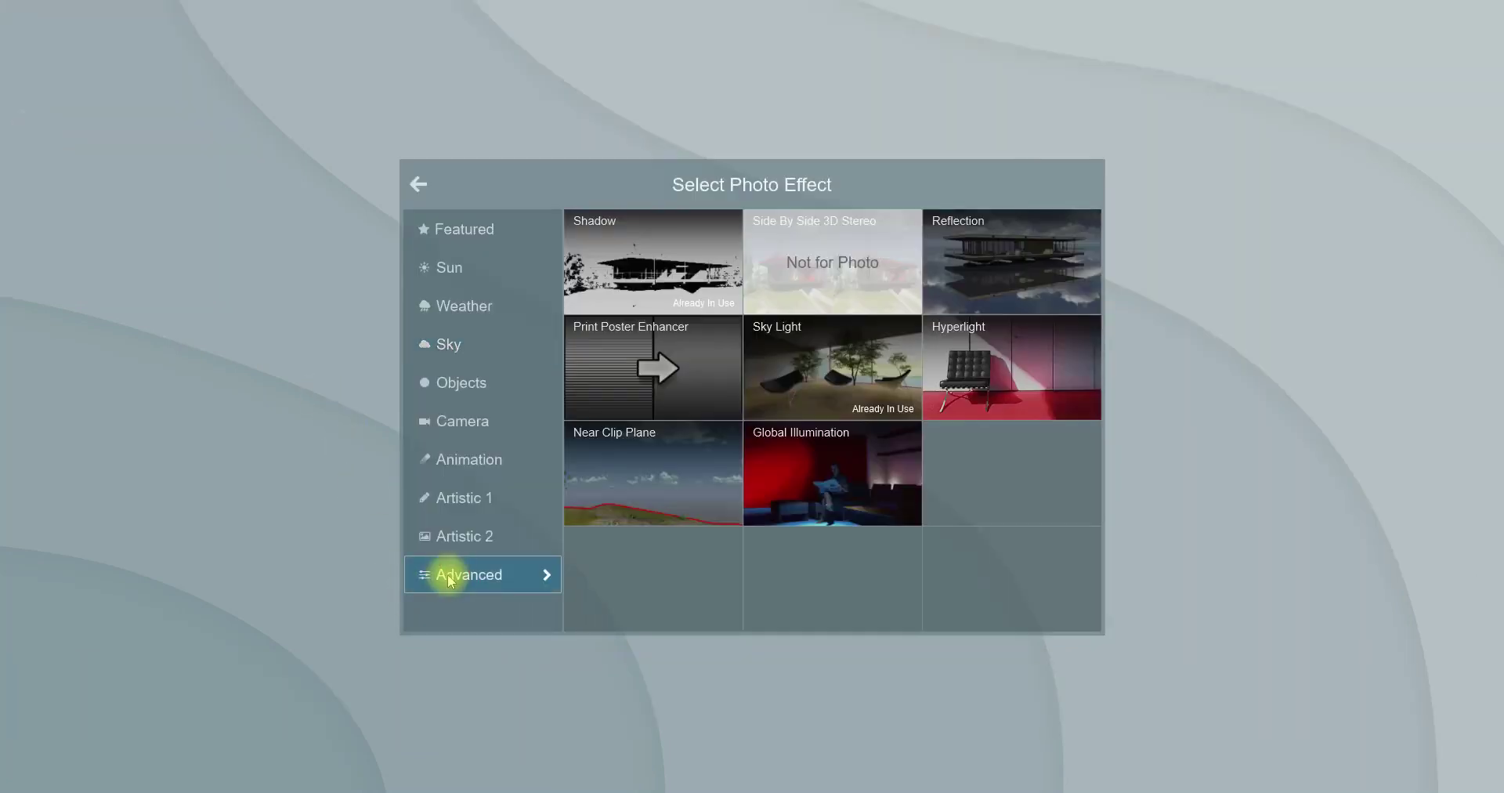
- Add a Reflection effect with speedray on and floor and window glass reflection planes
{"action": "left_click", "coordinate": [1013, 290]}
{"action": "left_click", "coordinate": [538, 724]}
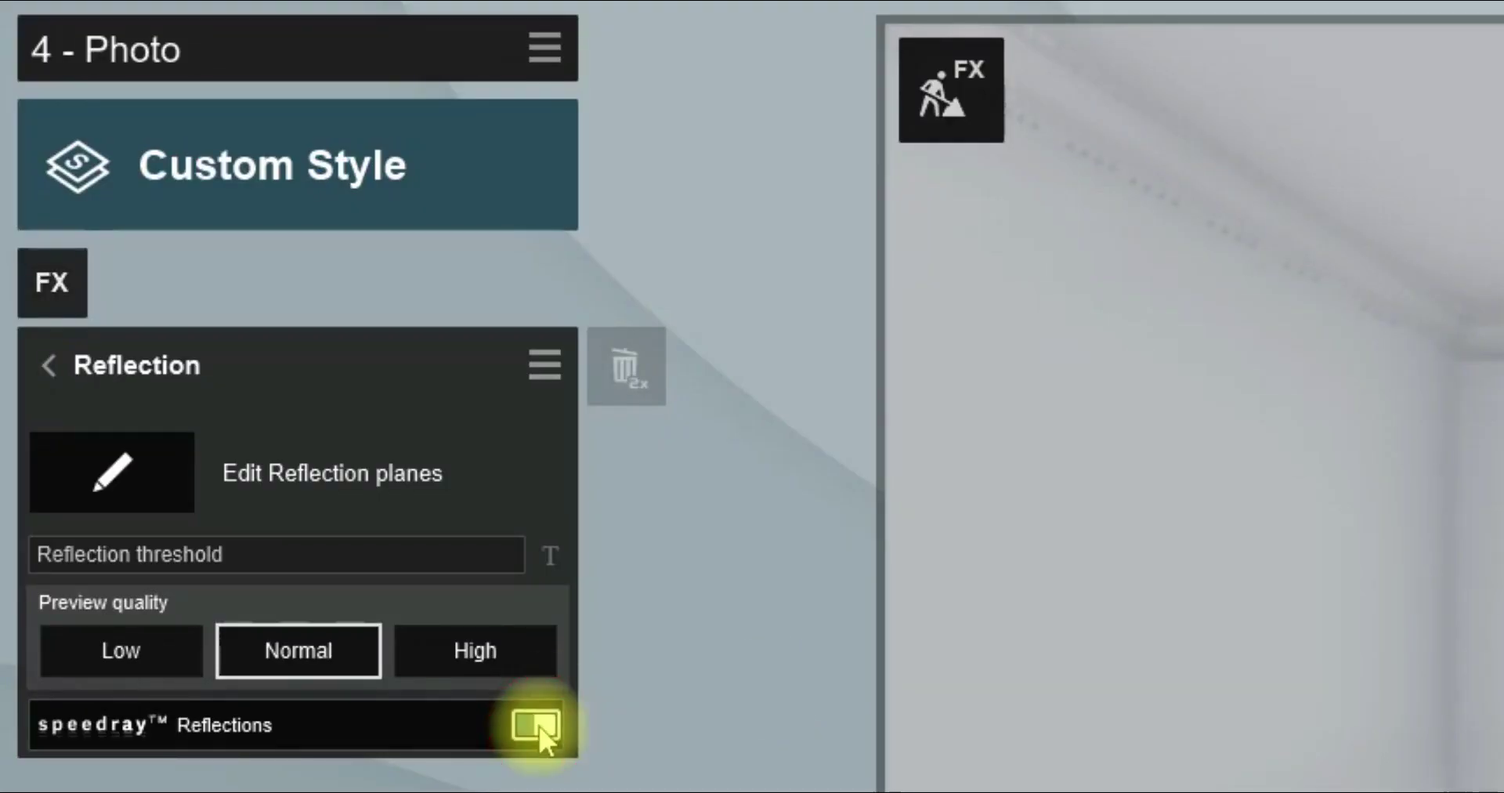
{"action": "left_click", "coordinate": [157, 463]}
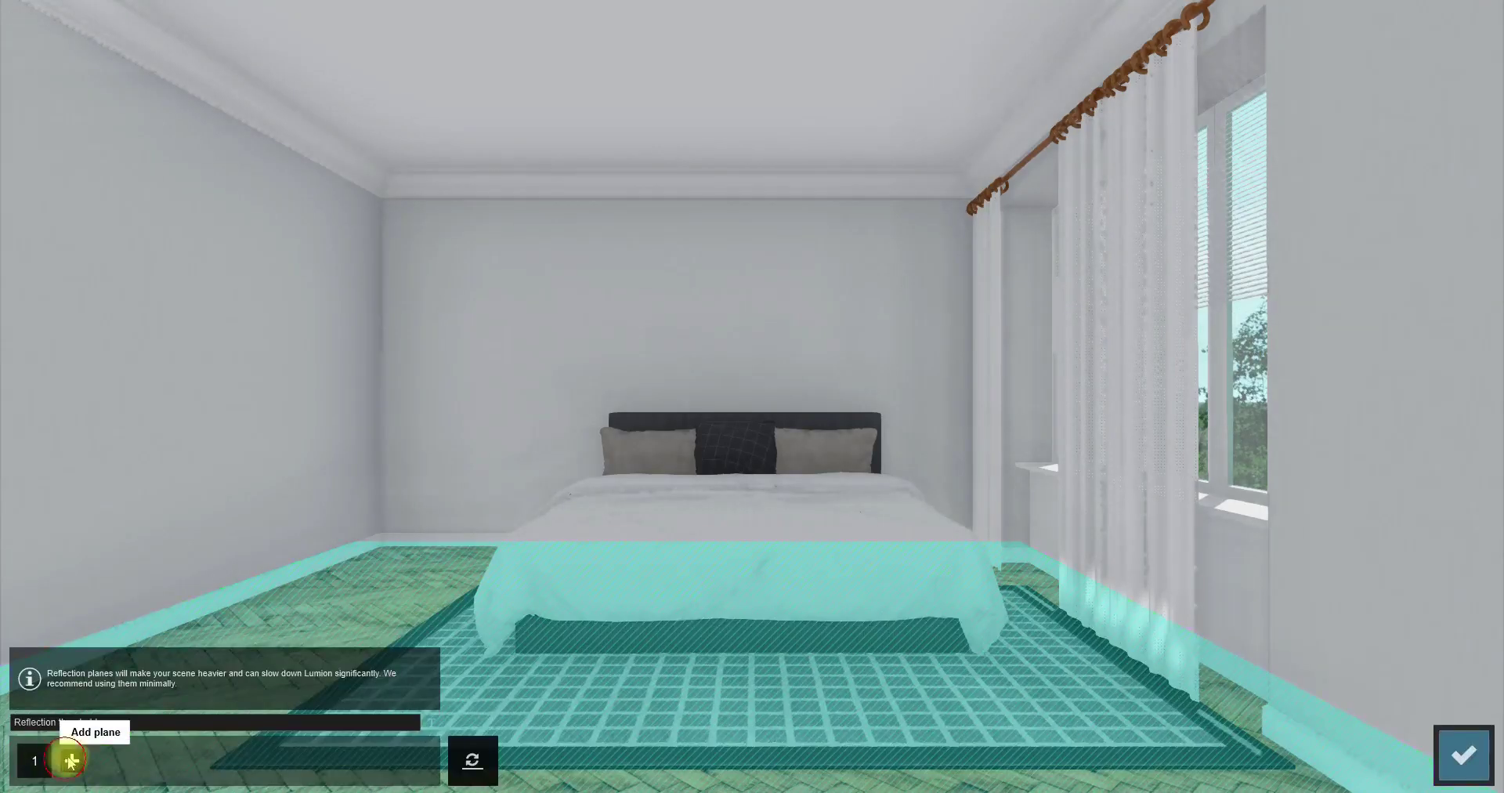
{"action": "left_click", "coordinate": [67, 759]}
{"action": "left_click", "coordinate": [1258, 415]}
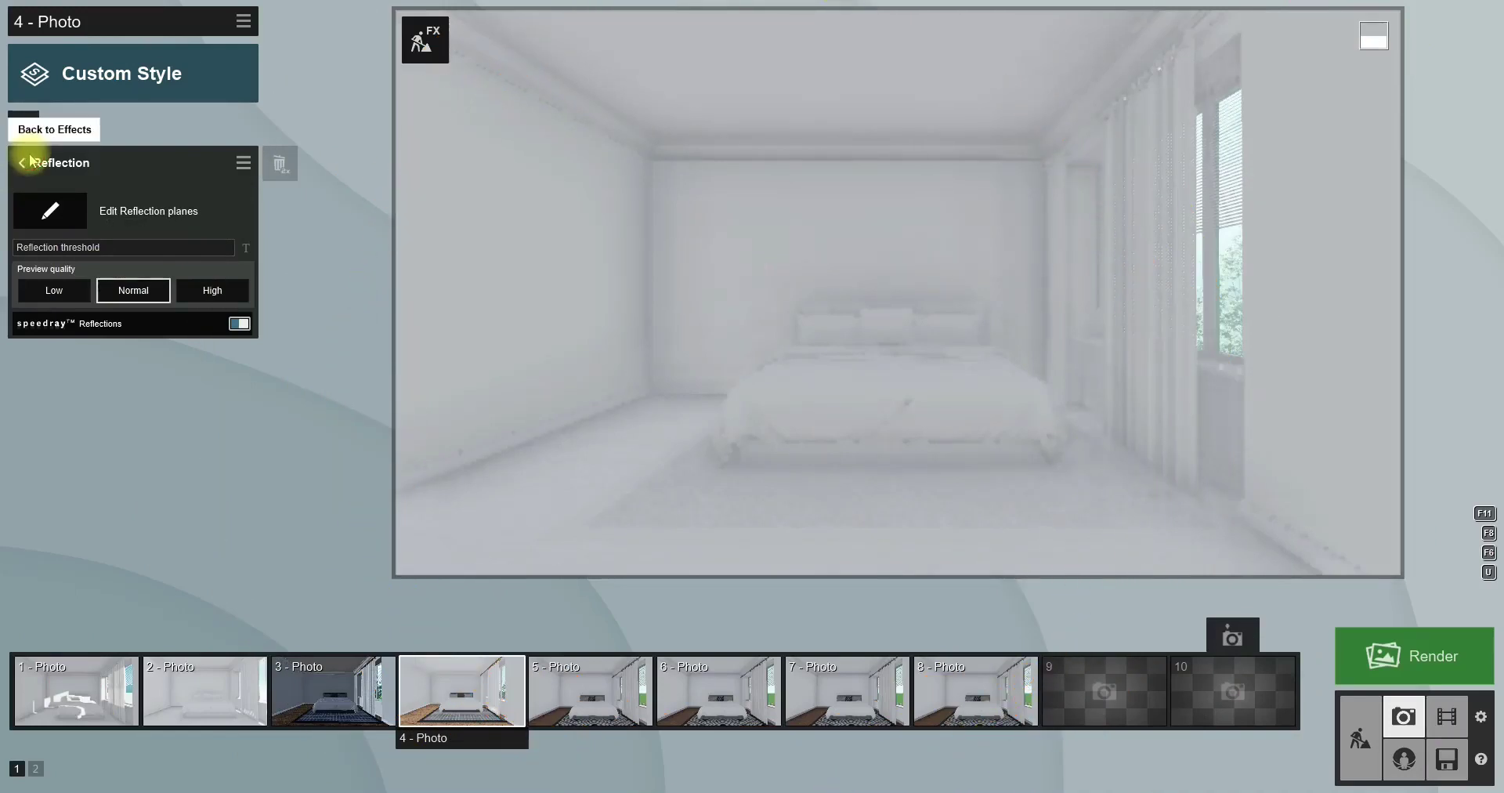
{"action": "left_click", "coordinate": [11, 164]}
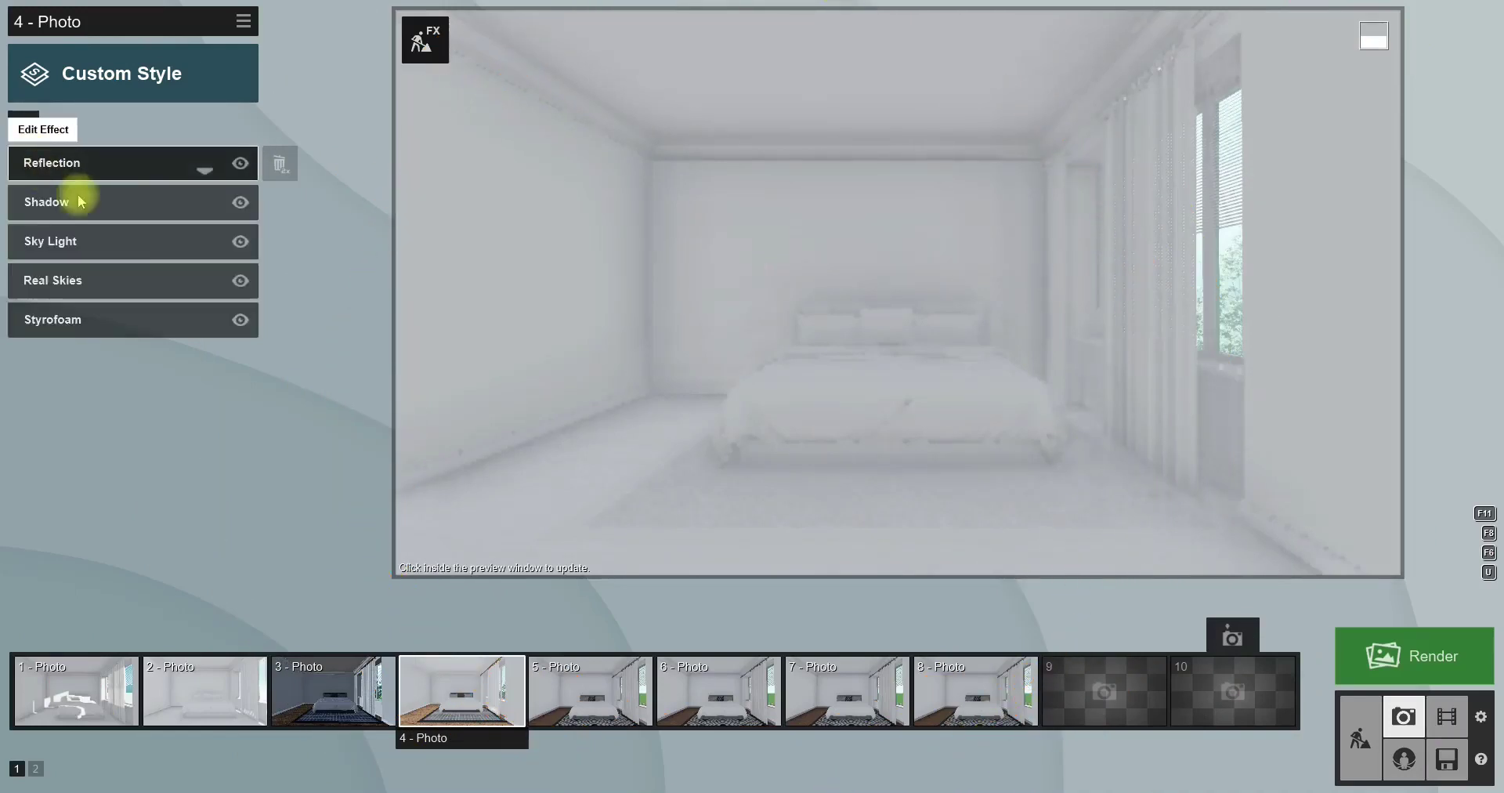
- Hide the Styrofoam effect to reveal full colours, then bring up the photo effect choices
{"action": "left_click", "coordinate": [240, 320]}
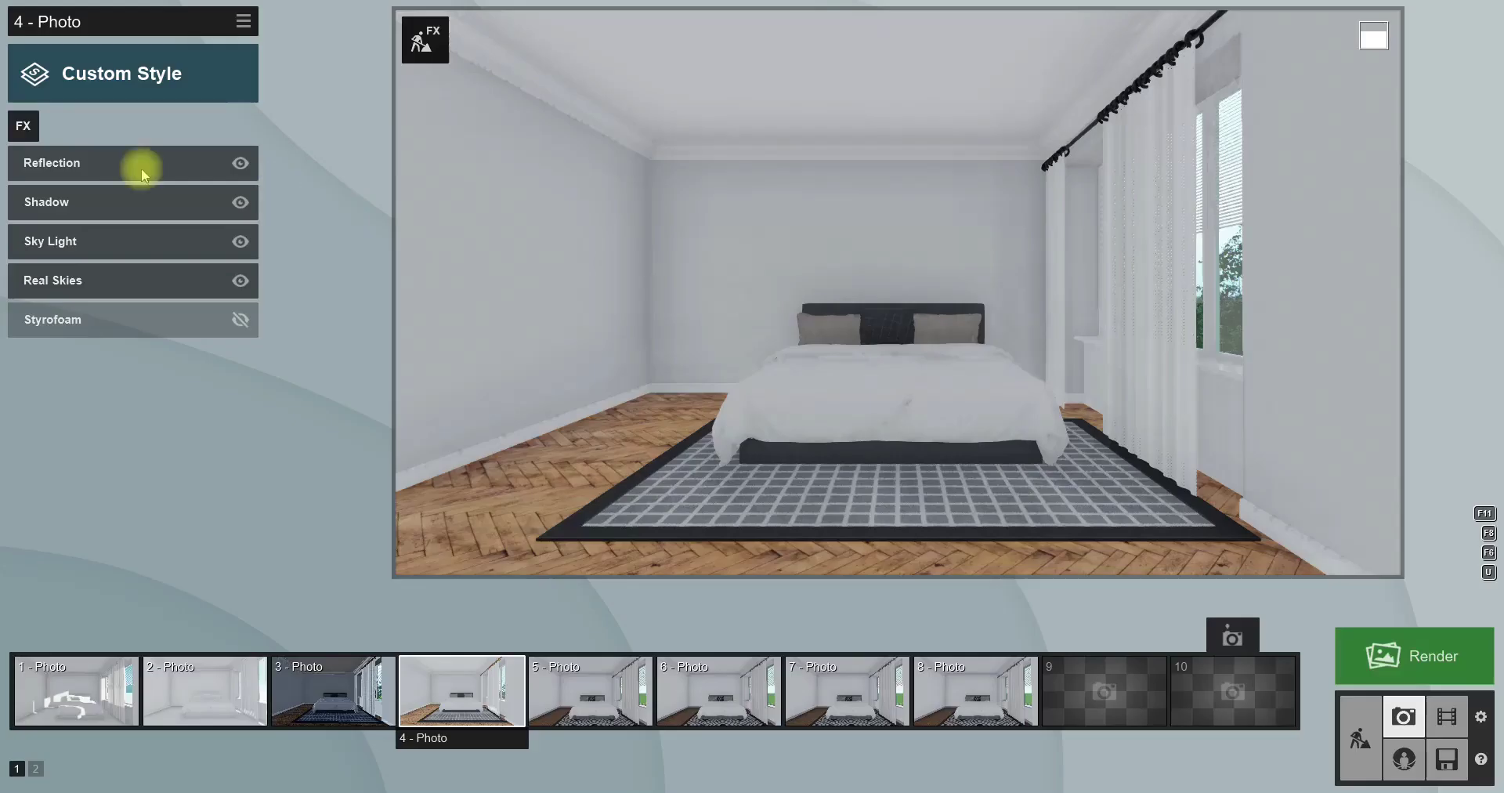
{"action": "left_click", "coordinate": [28, 117]}
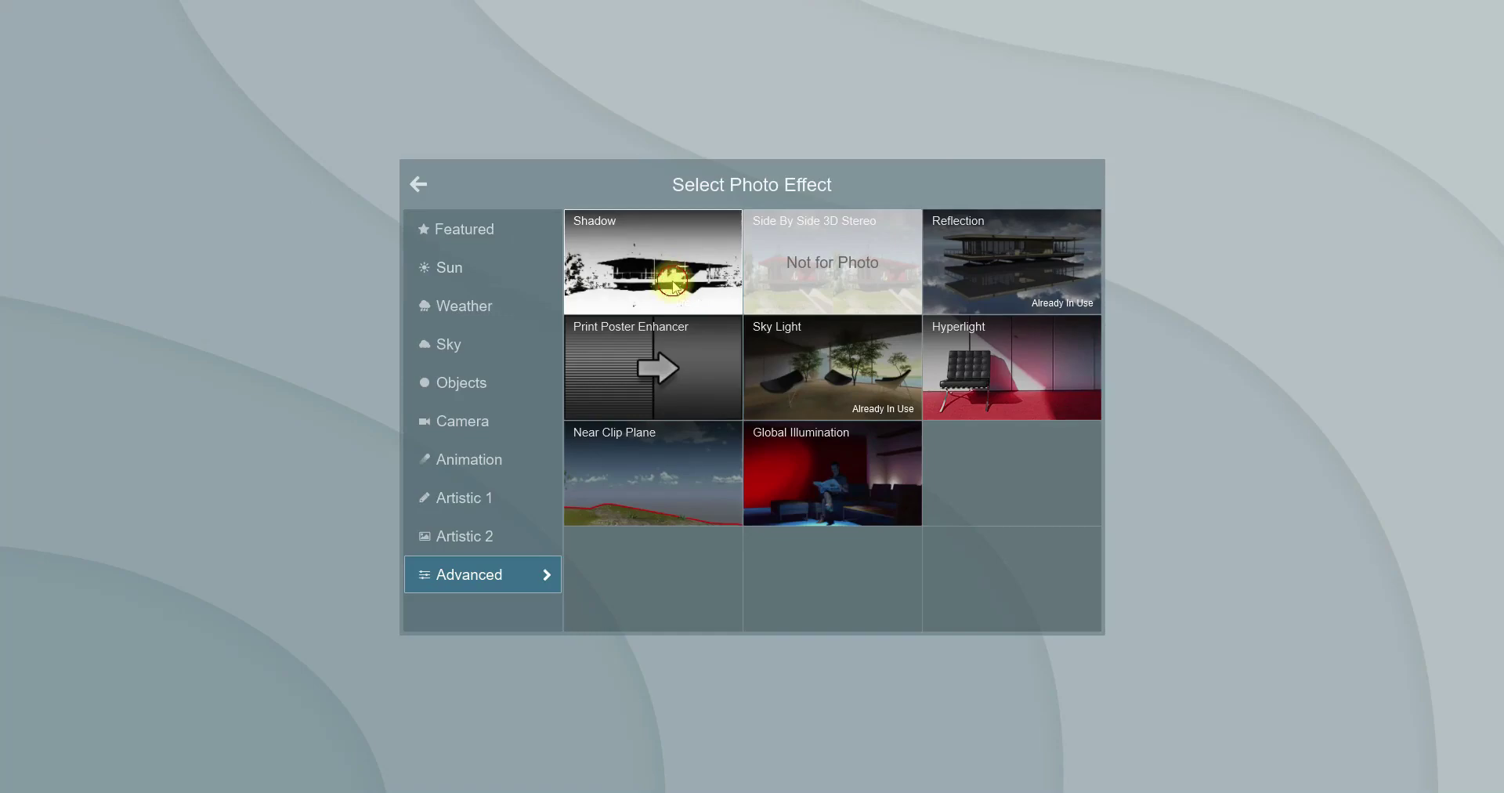
- Add a Shadow effect with omnishadow and shadow brightness lowered to small values
{"action": "left_click", "coordinate": [669, 284]}
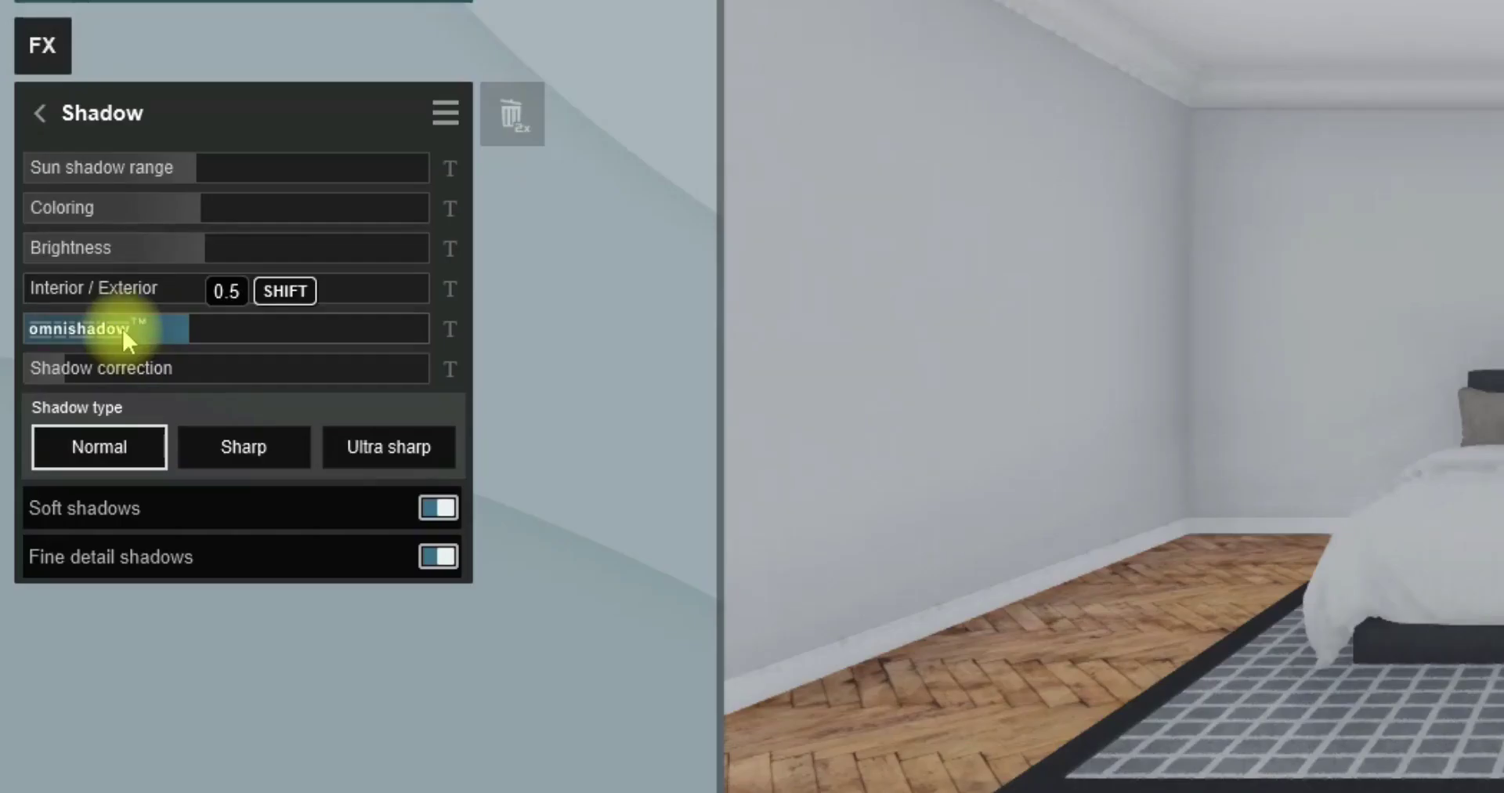
{"action": "left_click_drag", "start_coordinate": [125, 333], "coordinate": [110, 329]}
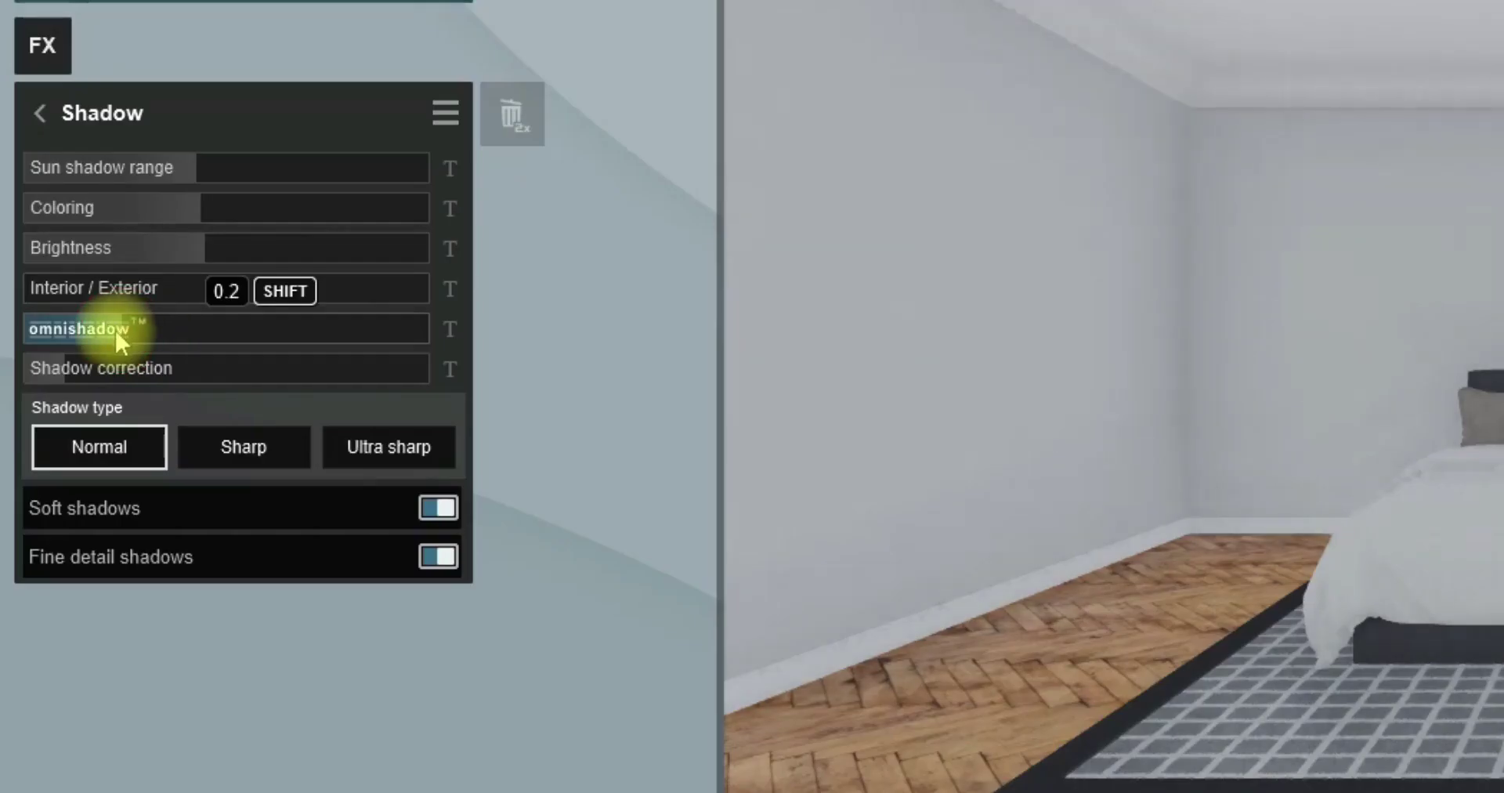
{"action": "left_click_drag", "start_coordinate": [175, 260], "coordinate": [108, 274]}
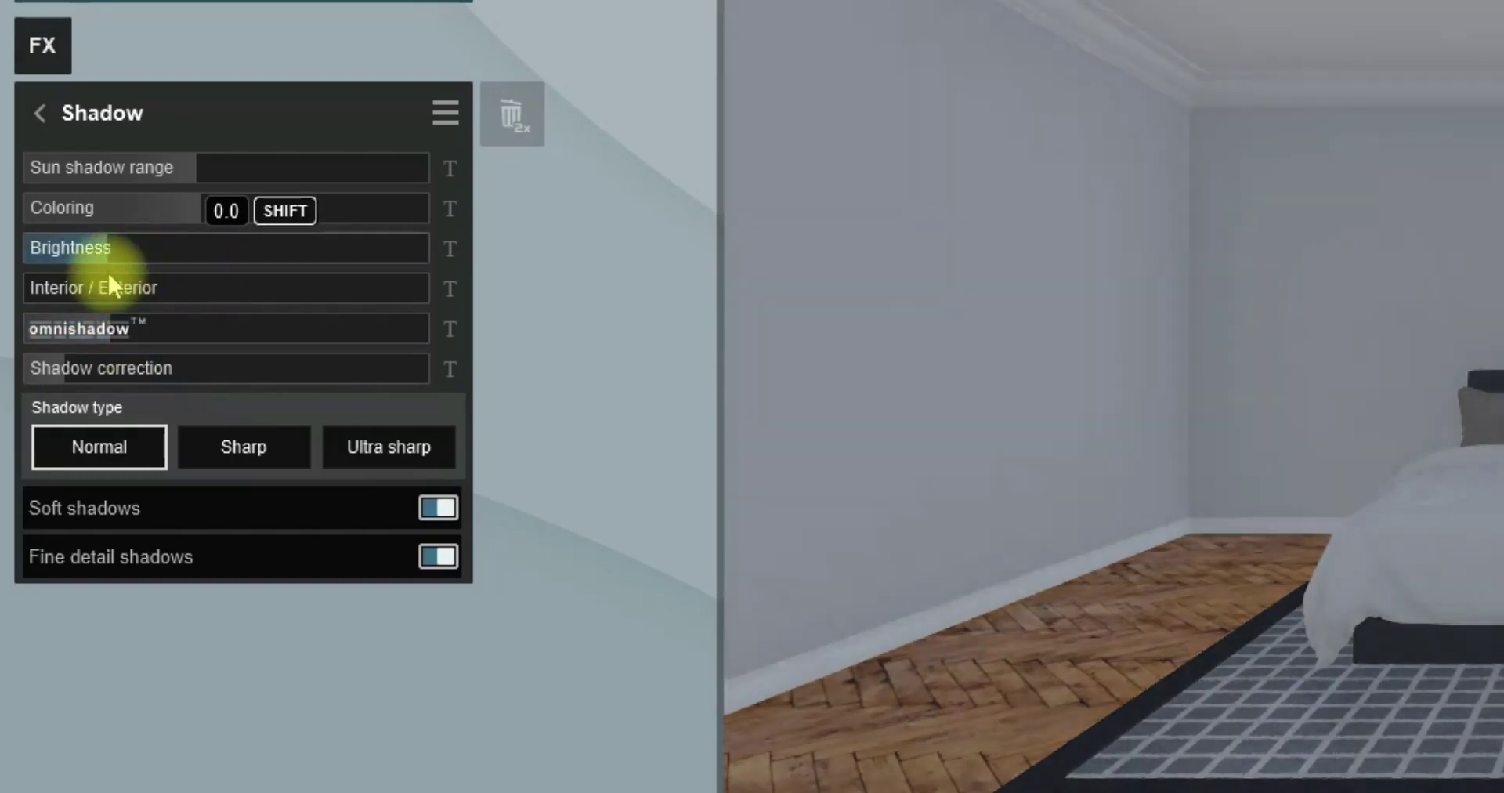
{"action": "mouse_move", "coordinate": [107, 270]}
{"action": "left_mouse_down"}
{"action": "mouse_move", "coordinate": [4, 291]}
{"action": "mouse_move", "coordinate": [4, 364]}
{"action": "left_mouse_up"}
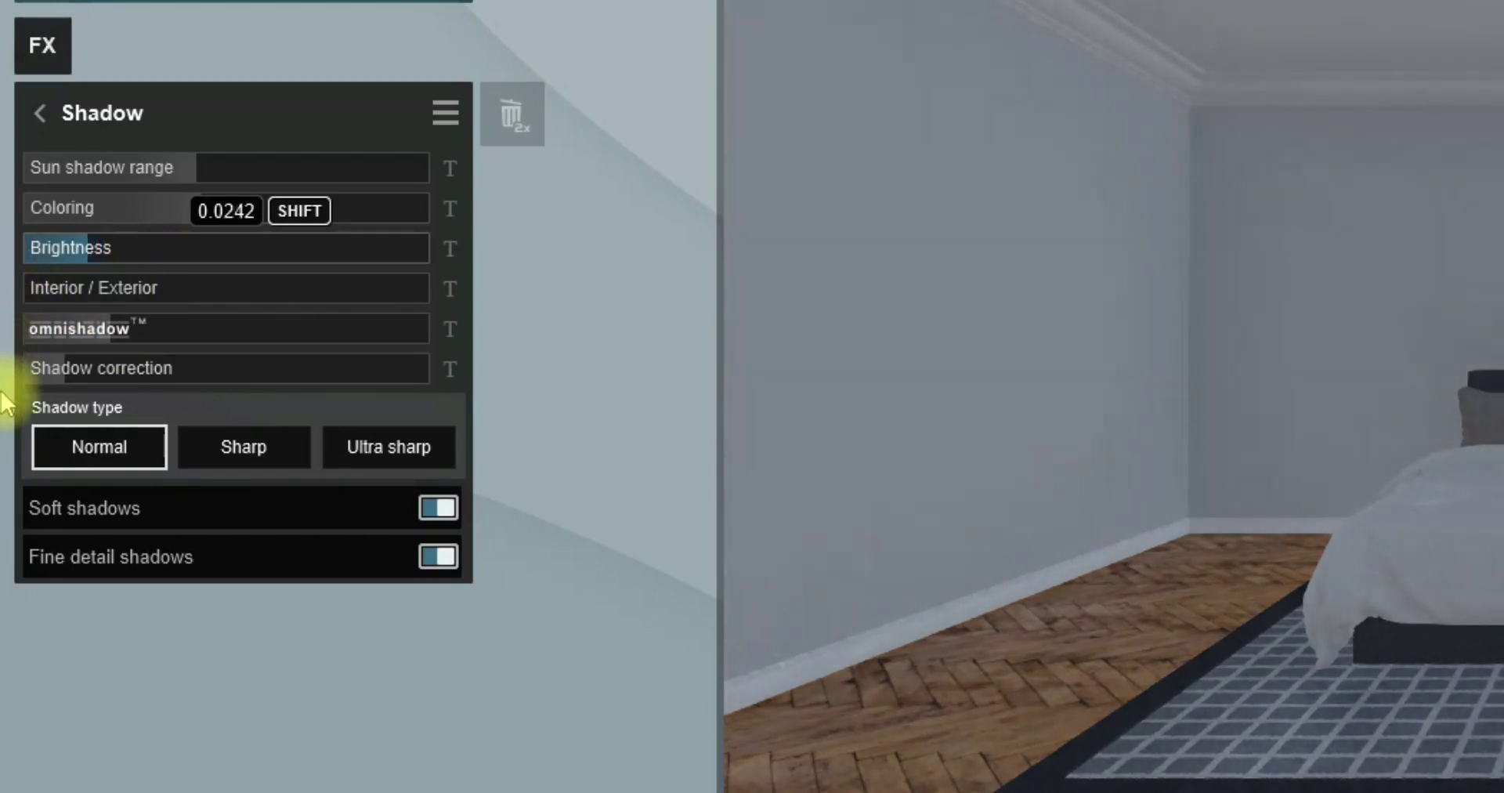
{"action": "left_click_drag", "start_coordinate": [4, 364], "coordinate": [4, 427]}
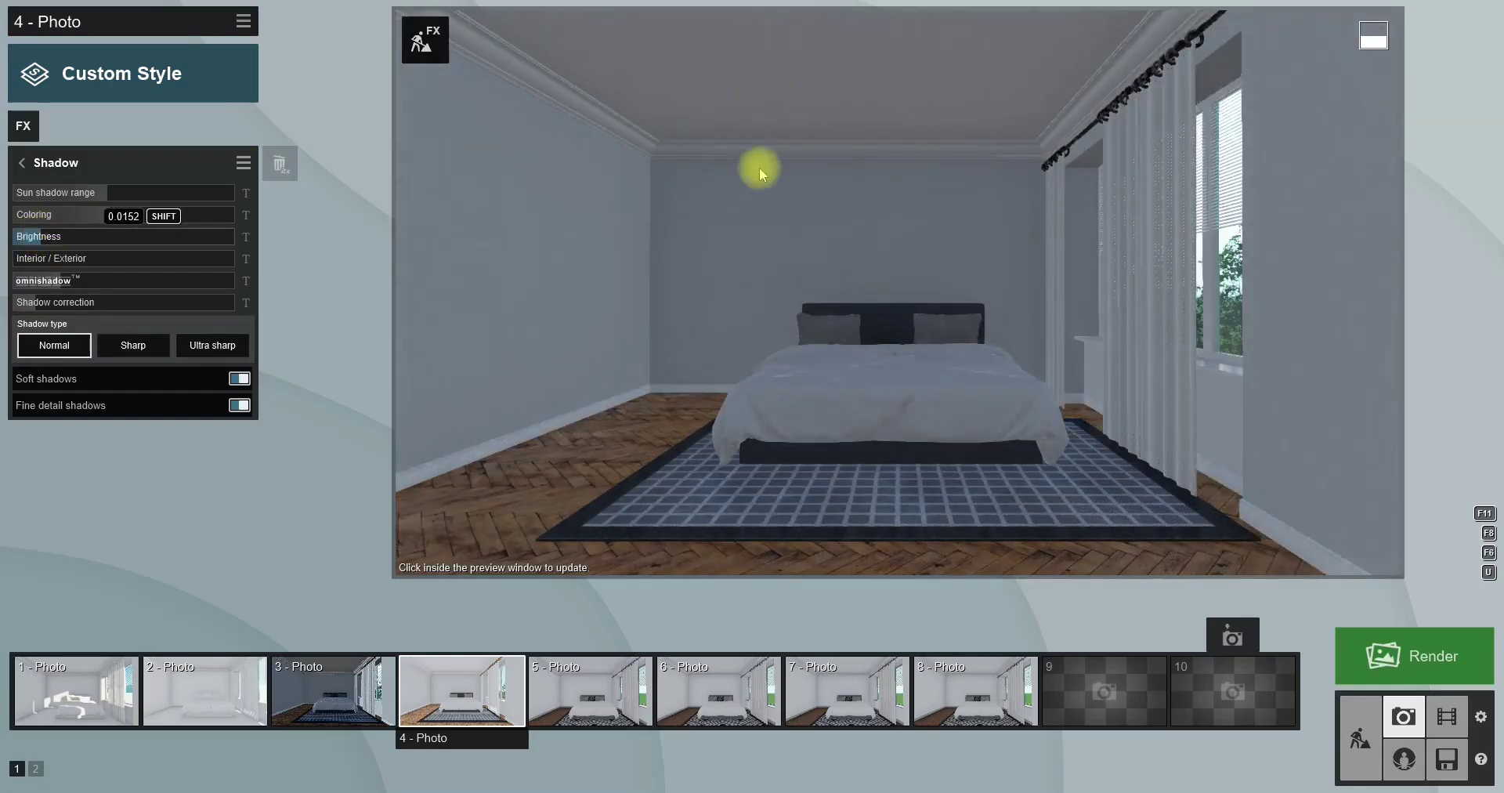
{"action": "left_click", "coordinate": [759, 167]}
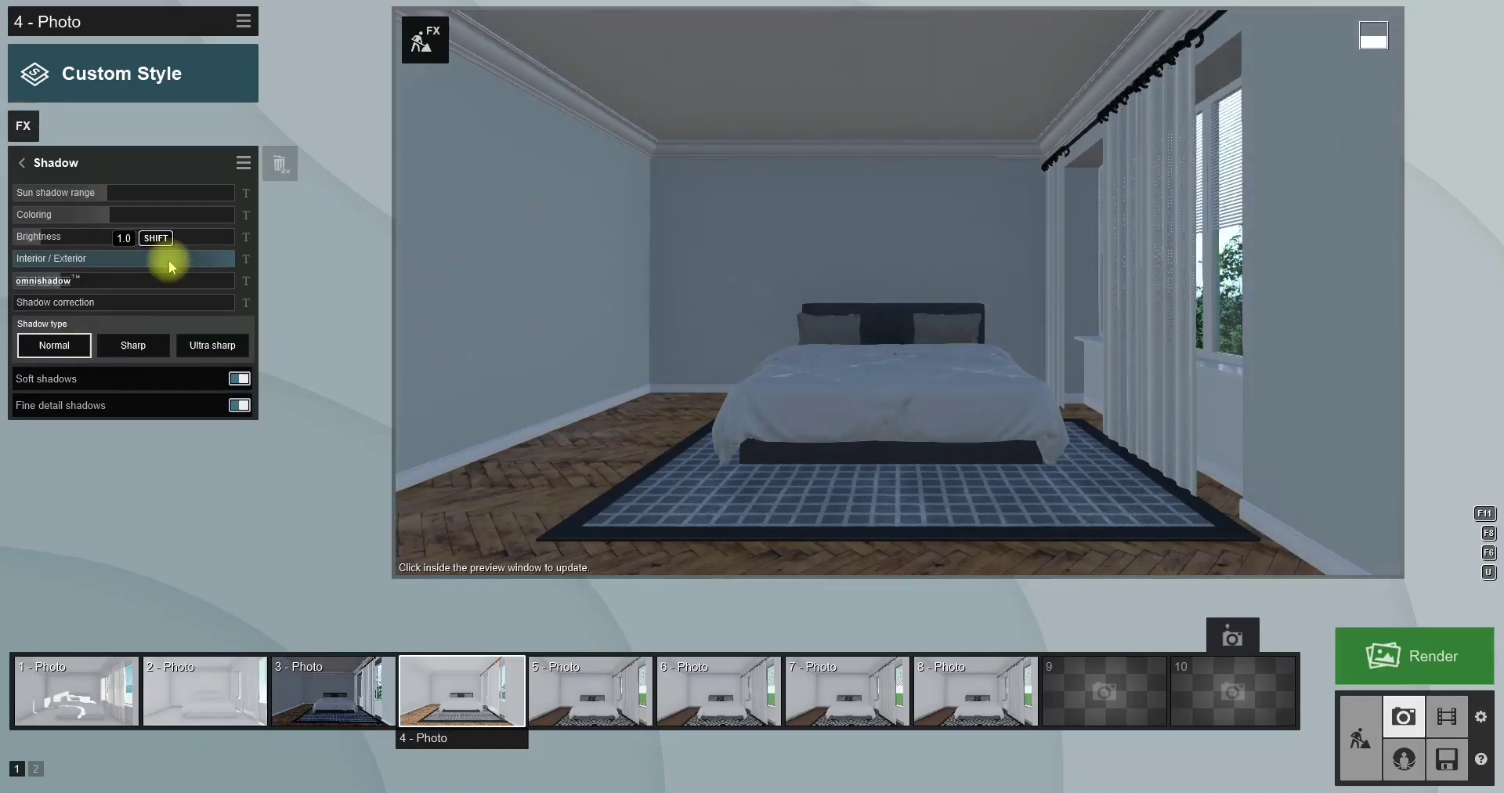
- Tweak the shadow settings further and update the preview to show darker shadows
{"action": "left_click", "coordinate": [39, 235]}
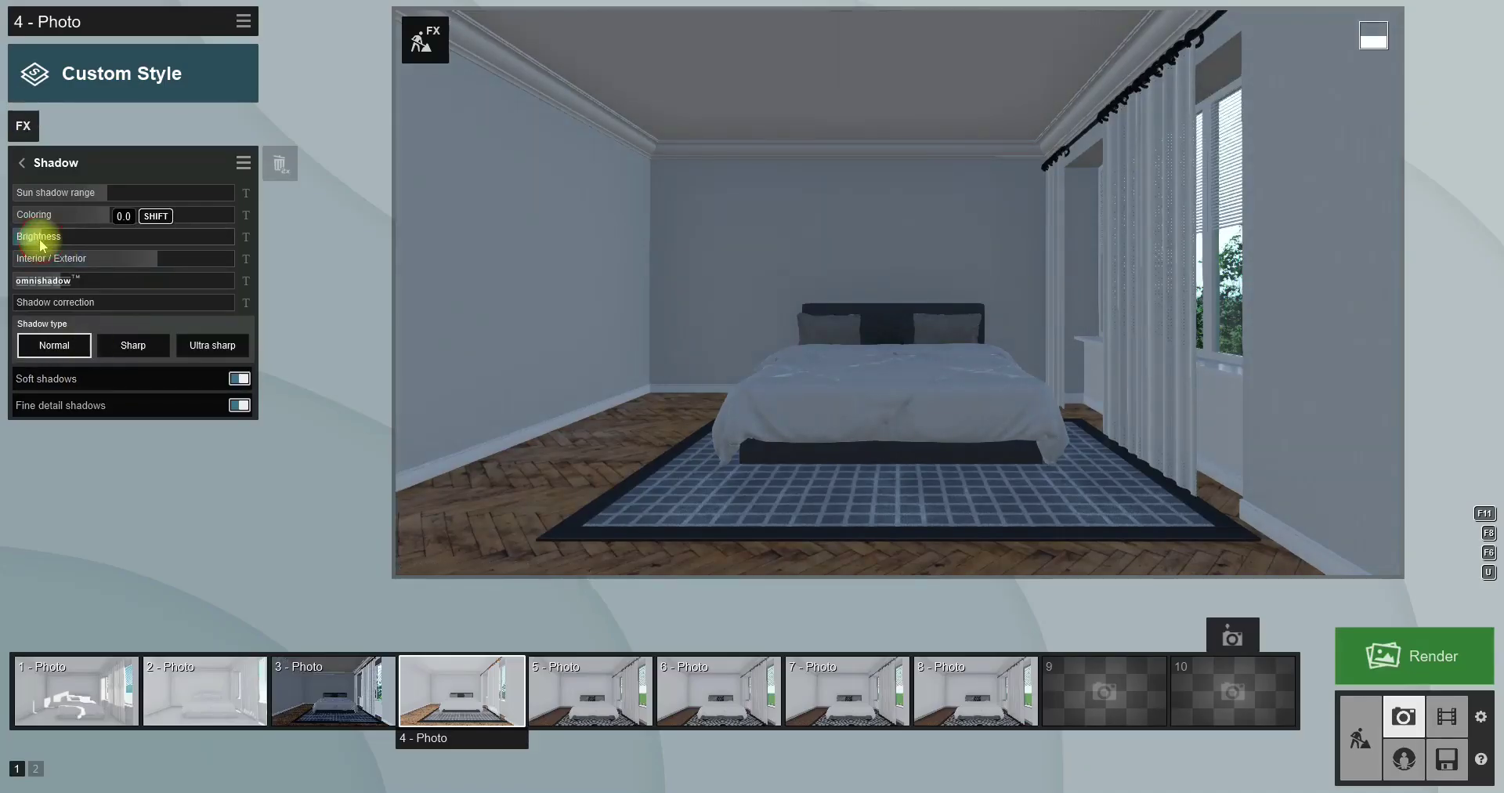
{"action": "left_click", "coordinate": [668, 266]}
{"action": "left_click", "coordinate": [671, 265]}
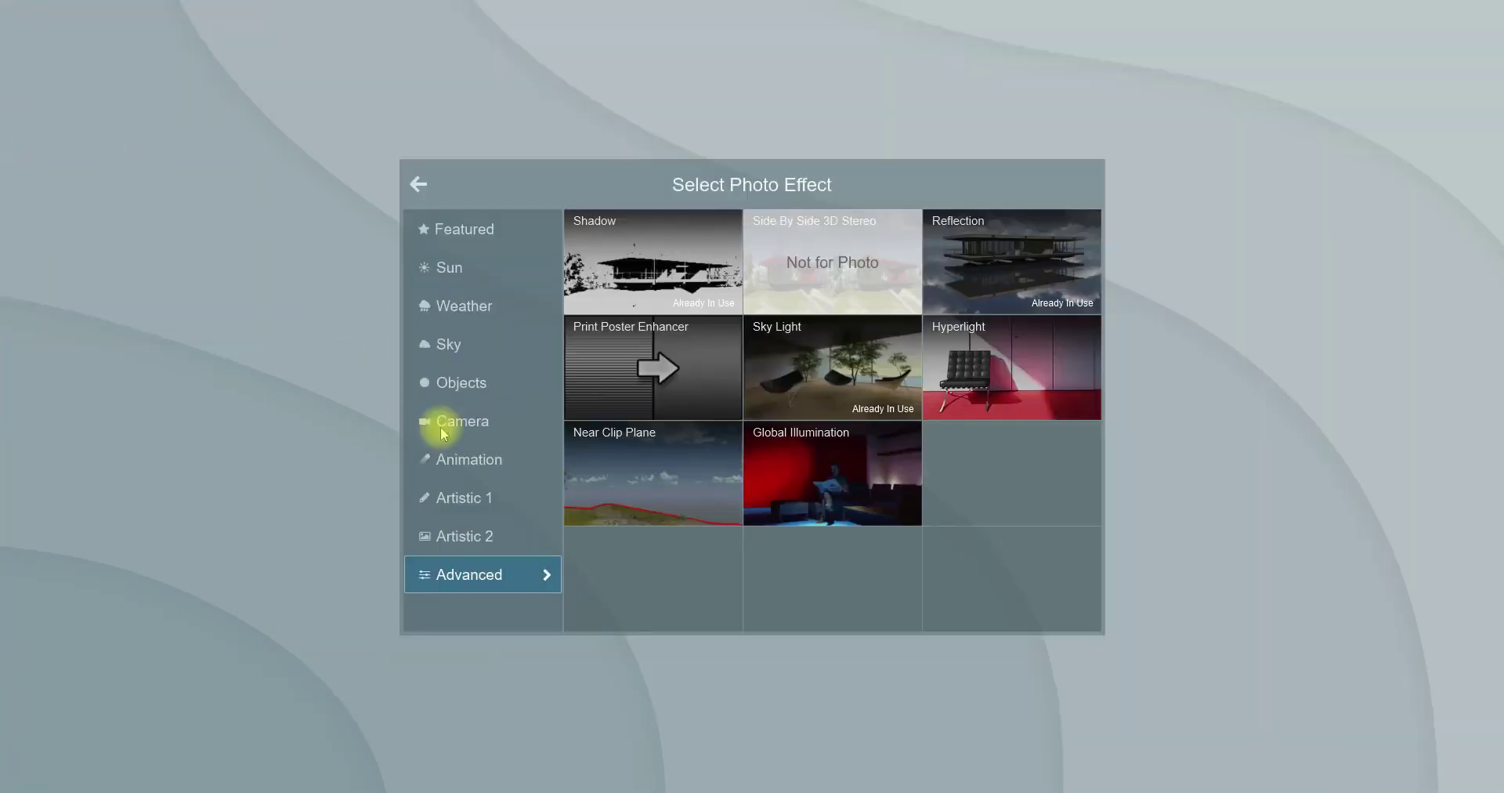
- Add a low-intensity Sharpen effect from the Artistic category to the photo
{"action": "left_click", "coordinate": [486, 427]}
{"action": "left_click", "coordinate": [460, 490]}
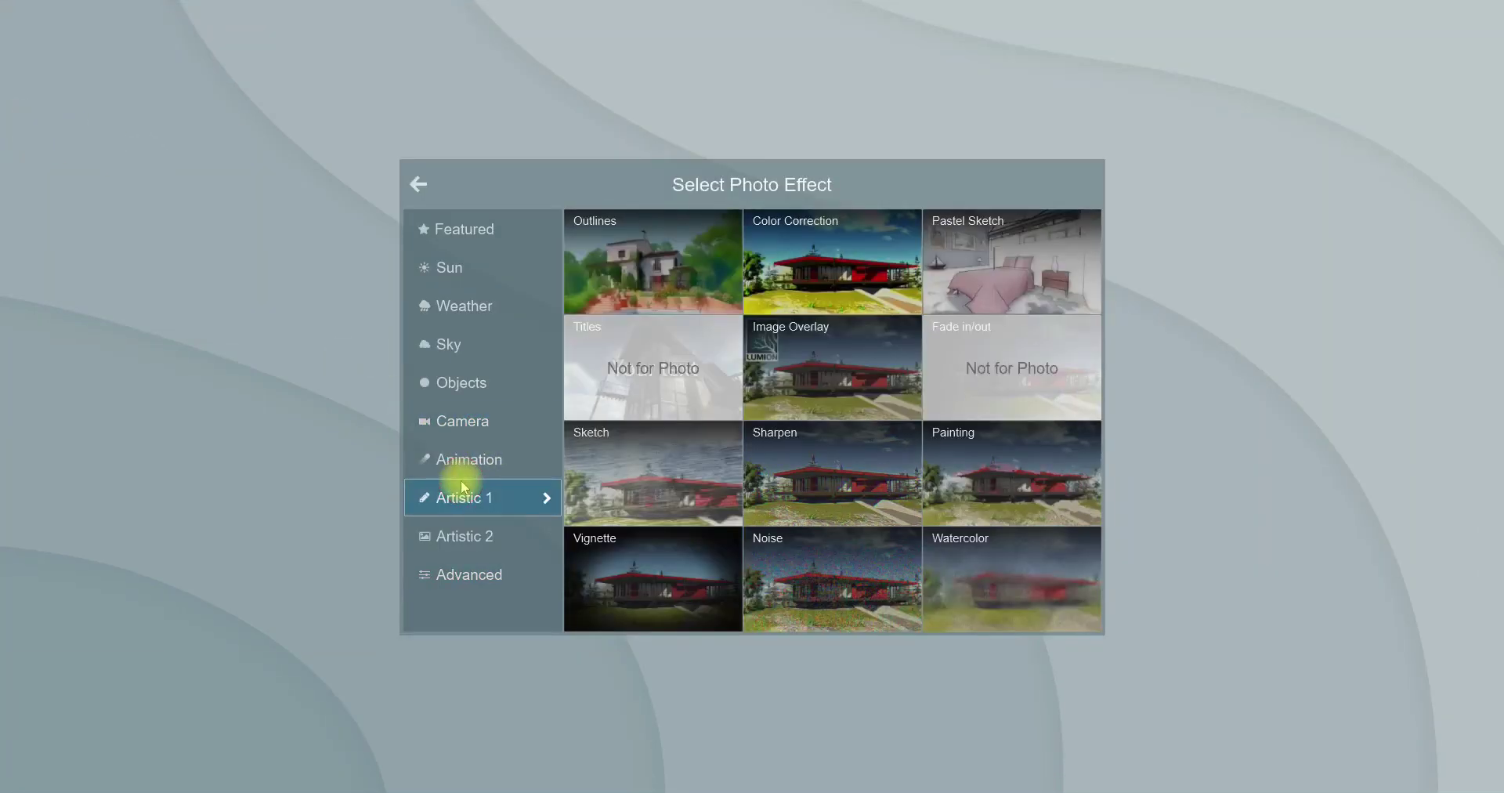
{"action": "left_click", "coordinate": [830, 482]}
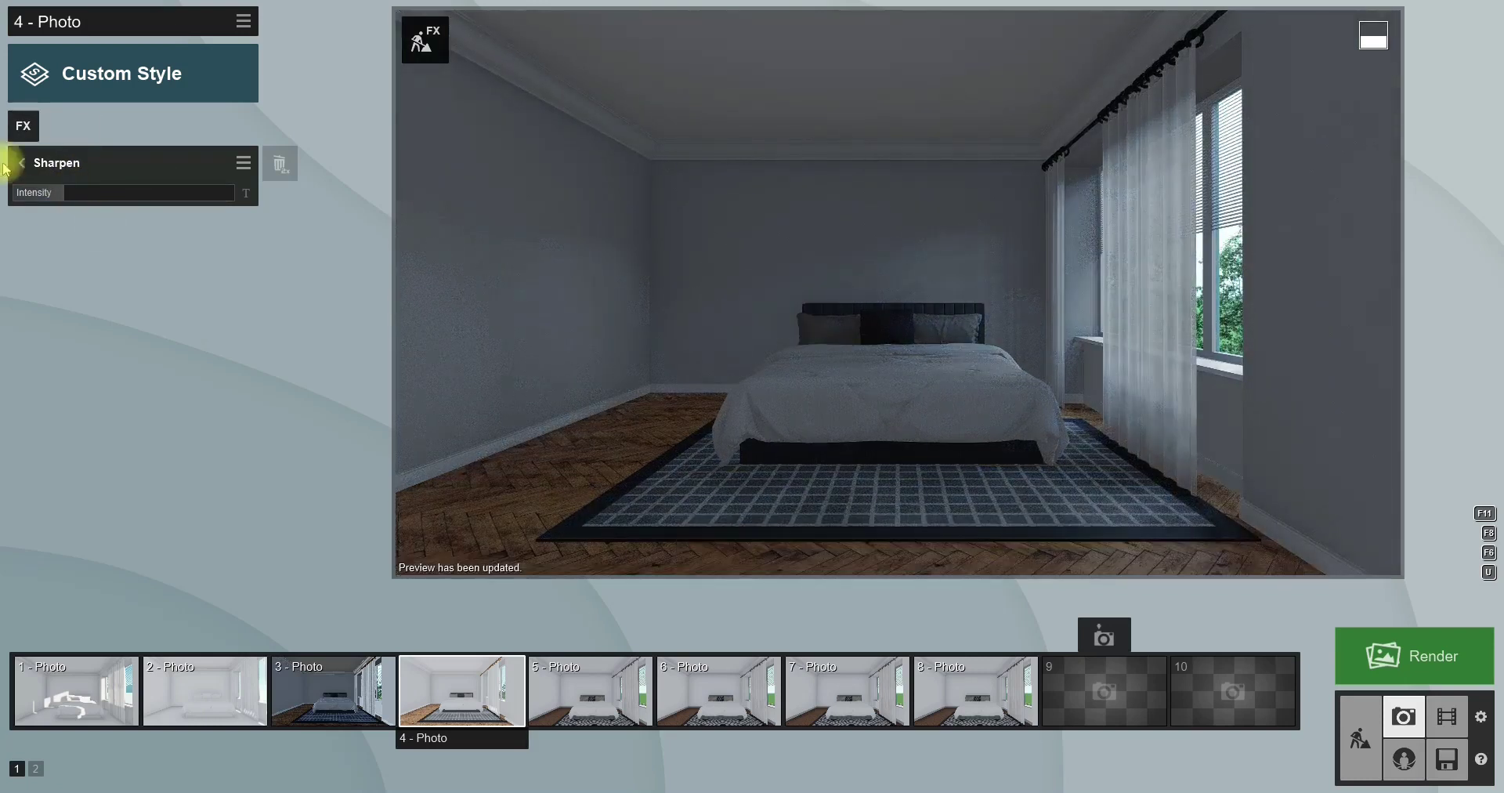
{"action": "left_click", "coordinate": [23, 163]}
- Add Color Correction and raise its contrast to about 0.9
{"action": "left_click", "coordinate": [26, 122]}
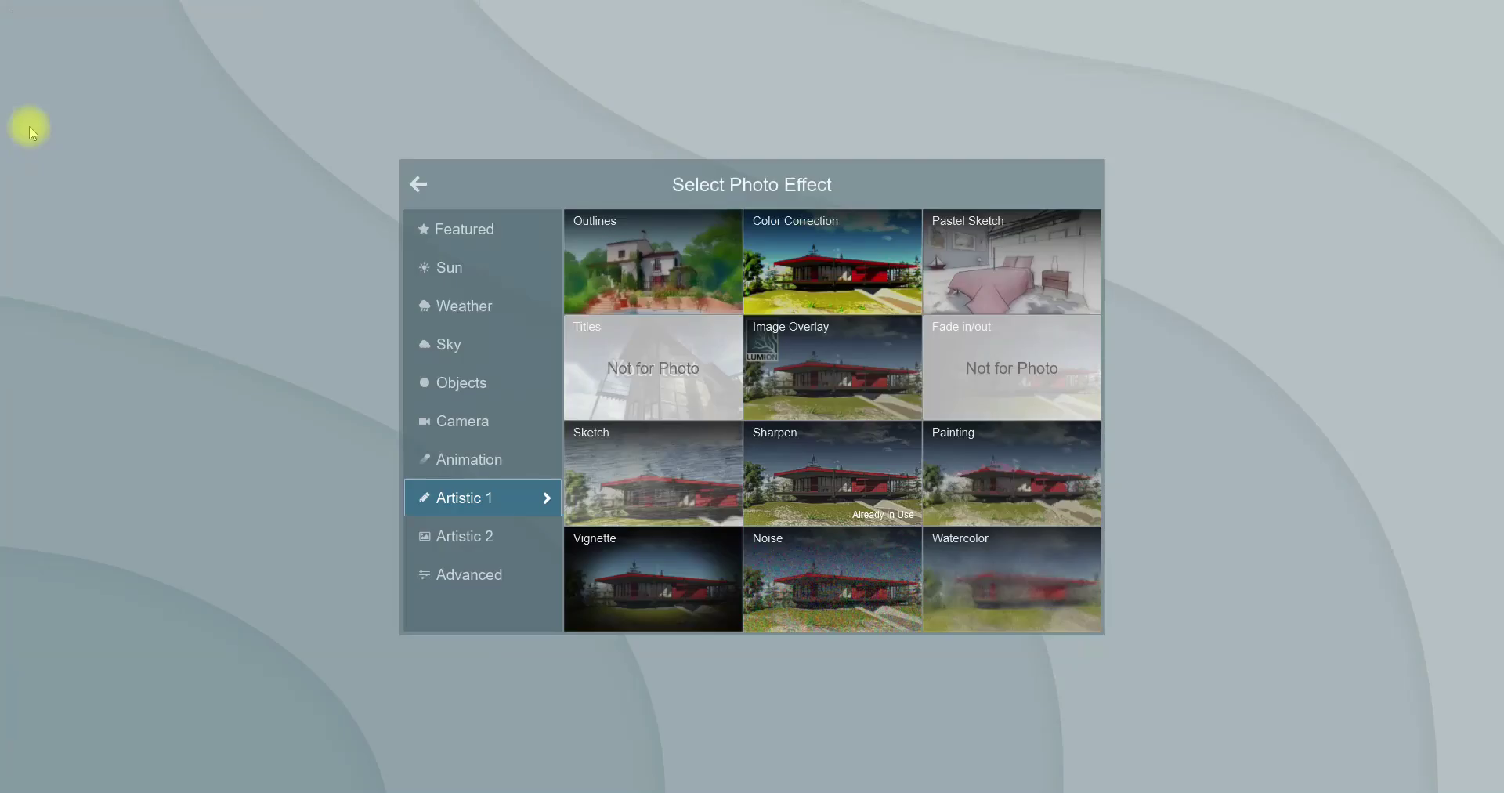
{"action": "left_click", "coordinate": [857, 283]}
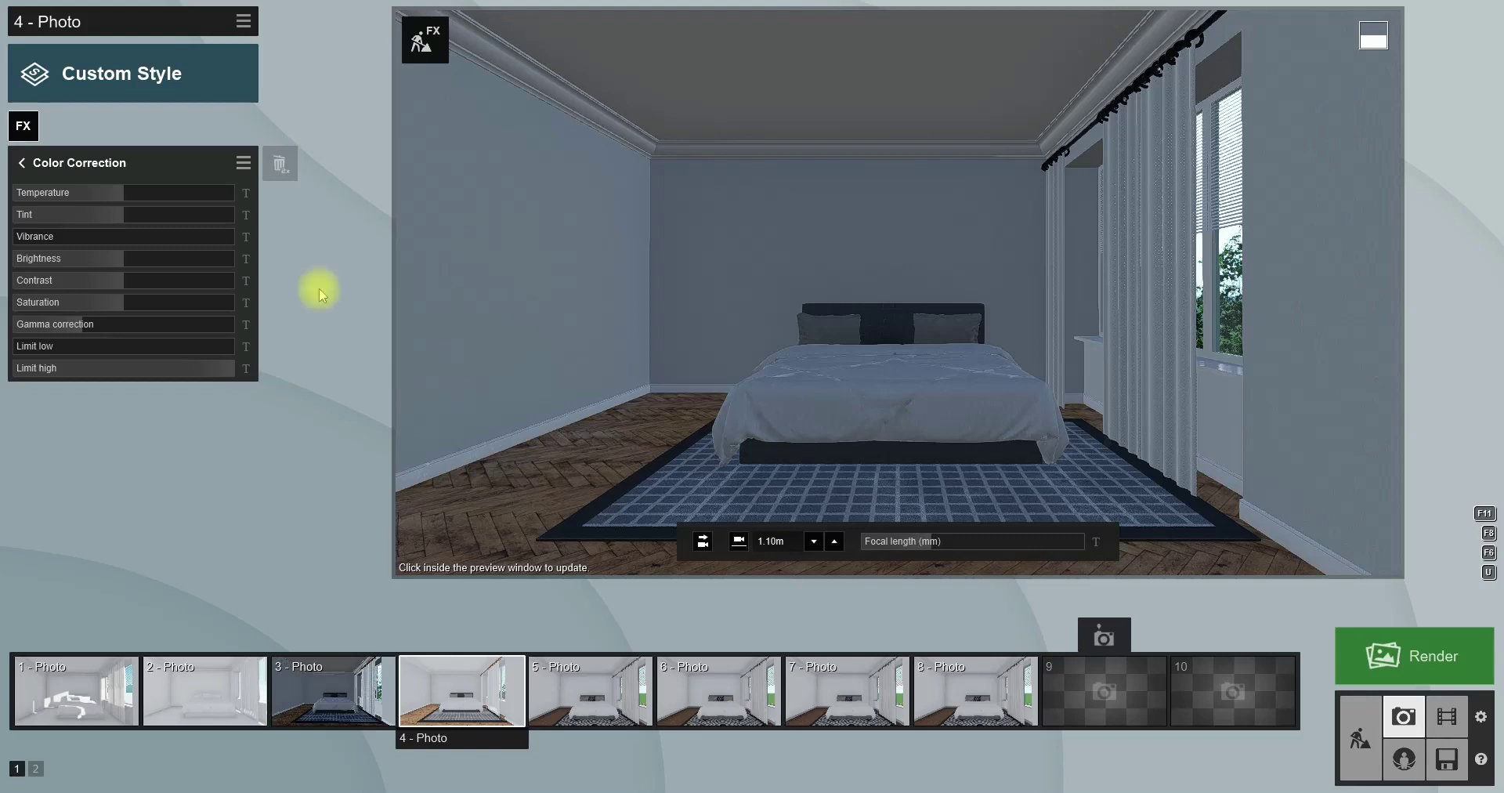
{"action": "left_click_drag", "start_coordinate": [124, 280], "coordinate": [189, 288]}
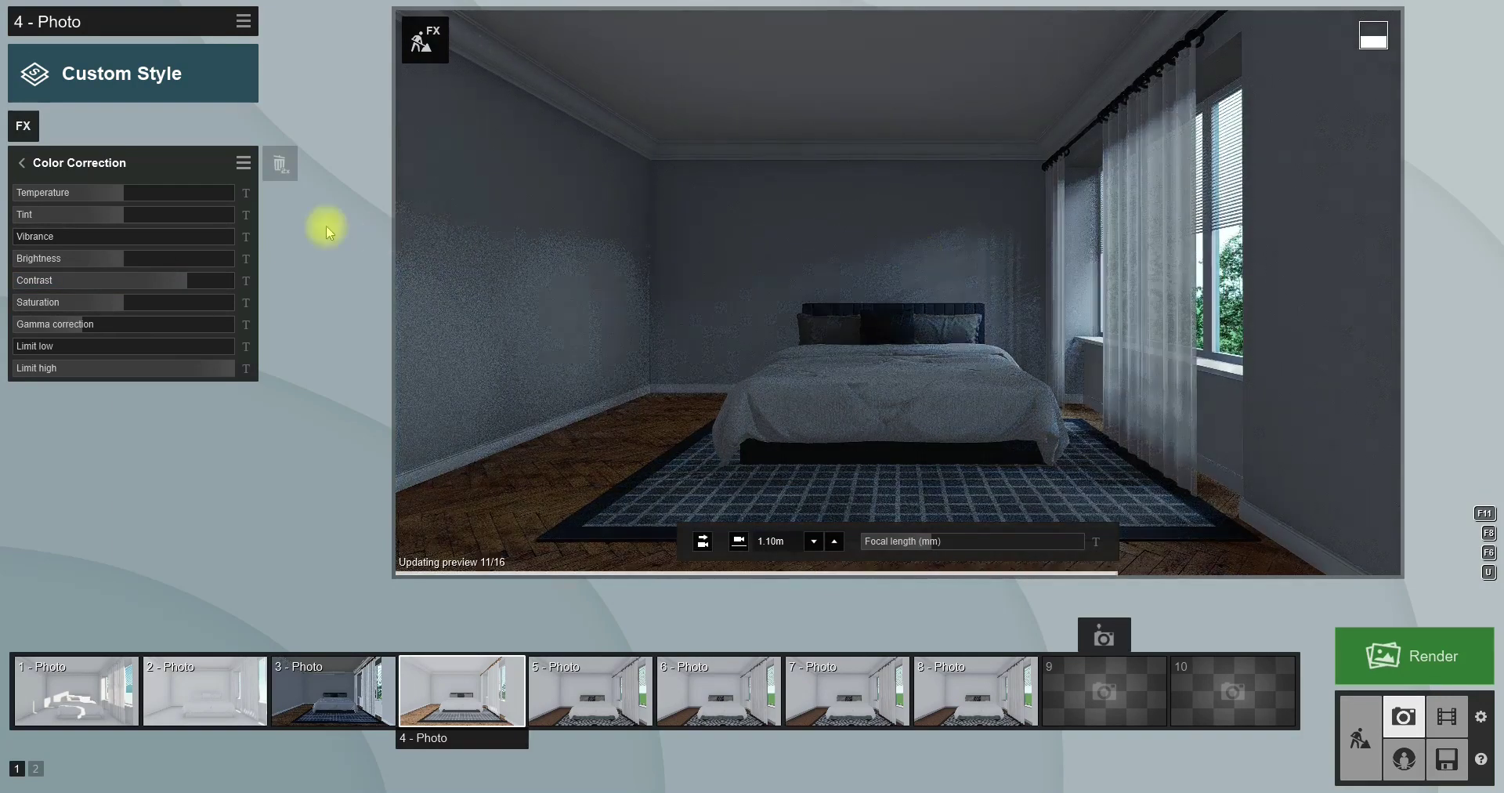
{"action": "left_click_drag", "start_coordinate": [190, 275], "coordinate": [215, 283]}
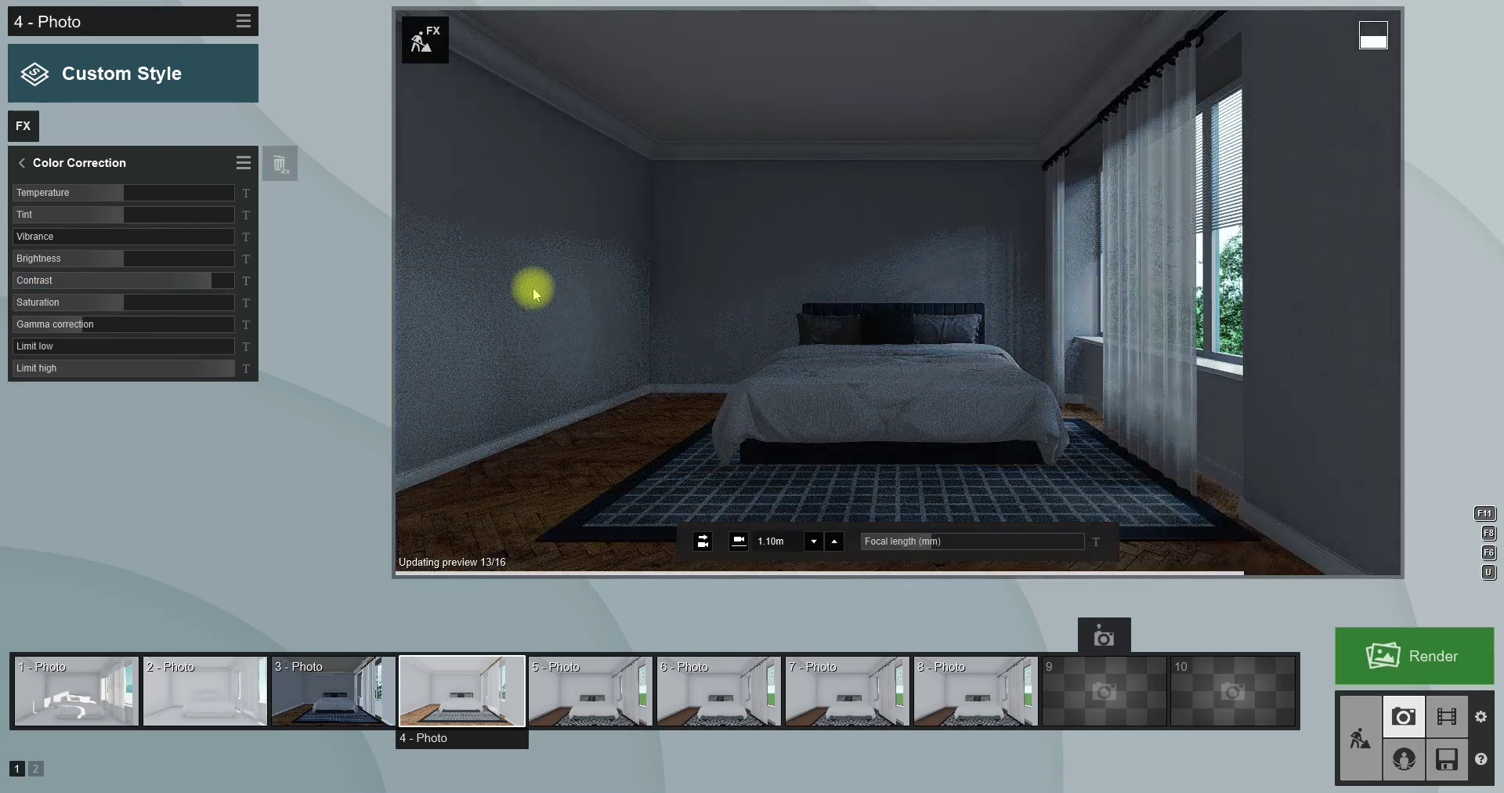
- Start rendering the 4 - Photo bedroom image as a 1920x1080 JPG
{"action": "left_click", "coordinate": [1378, 657]}
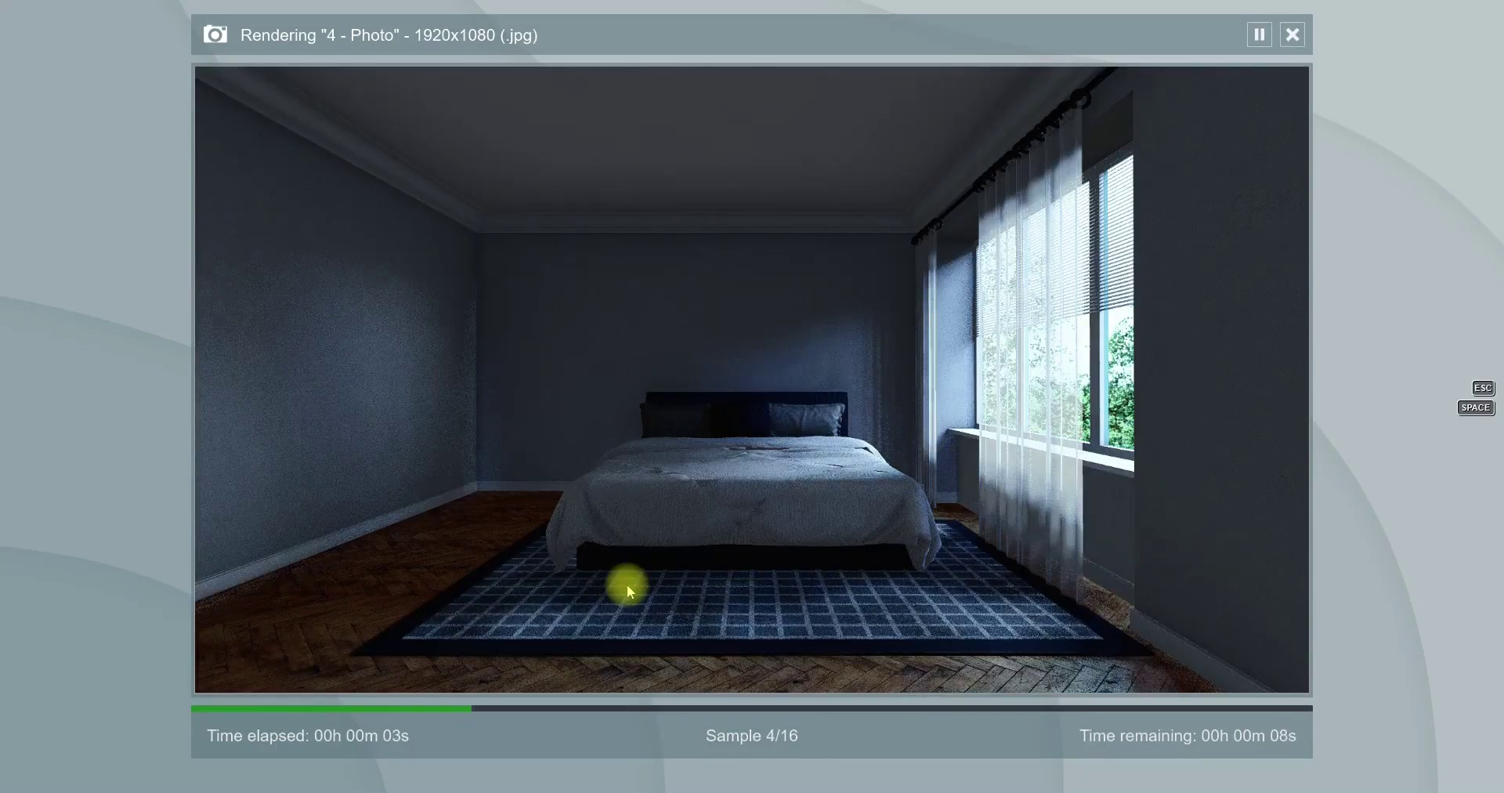